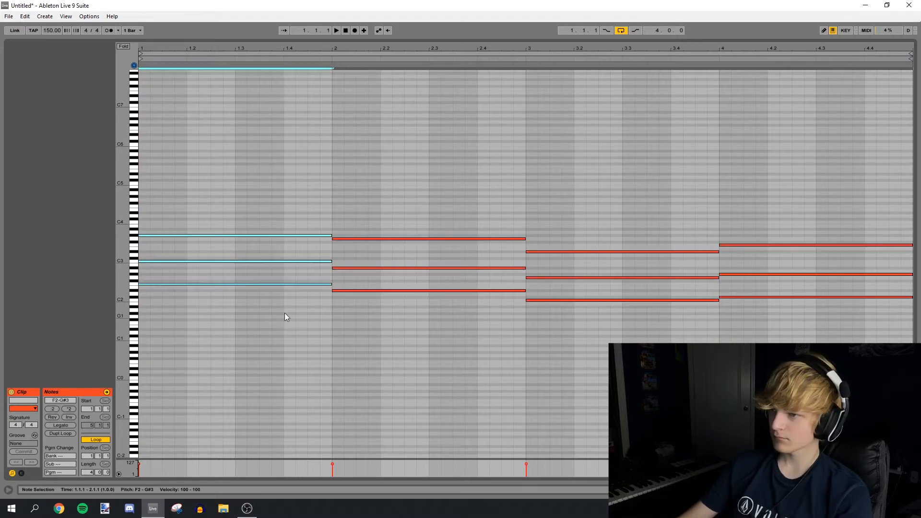
# Step: Play back the four-bar chord progression in the note editor
pyautogui.click(471, 263)
pyautogui.click(629, 315)
pyautogui.click(759, 269)
pyautogui.click(737, 219)
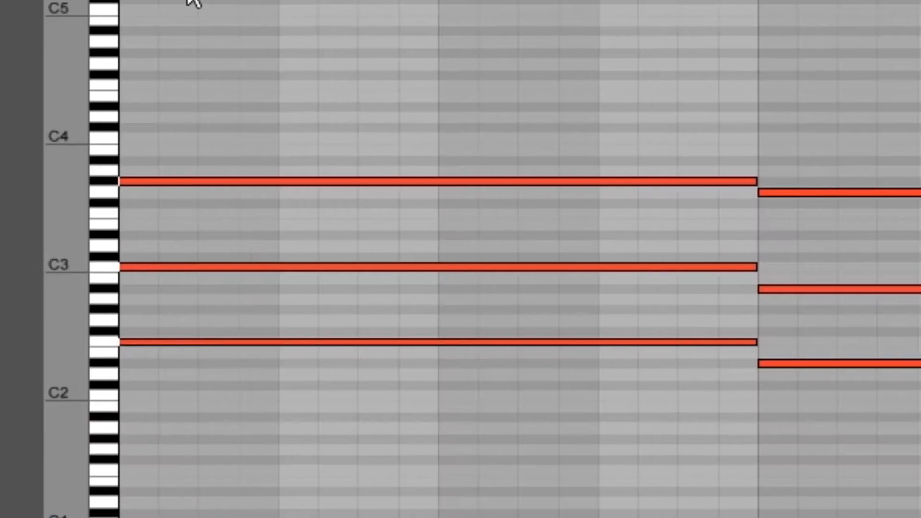
pyautogui.press('space')
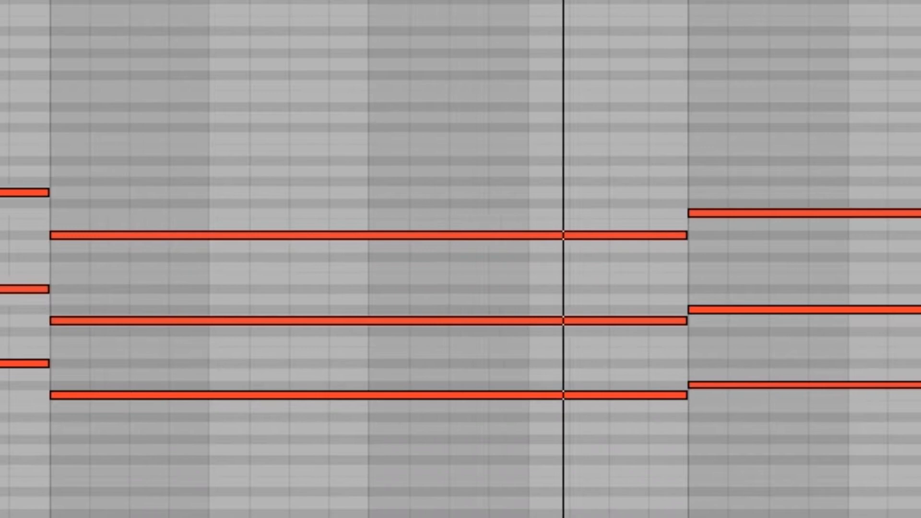
pyautogui.press('space')
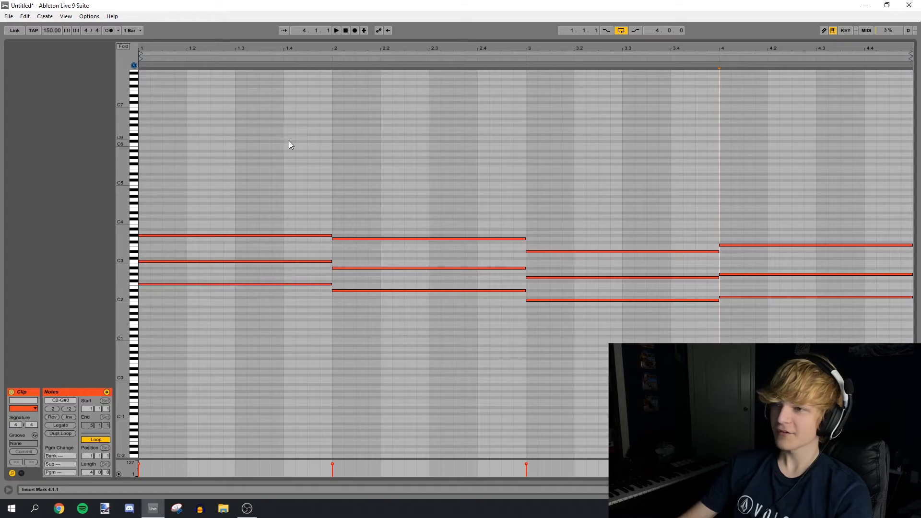
pyautogui.click(331, 156)
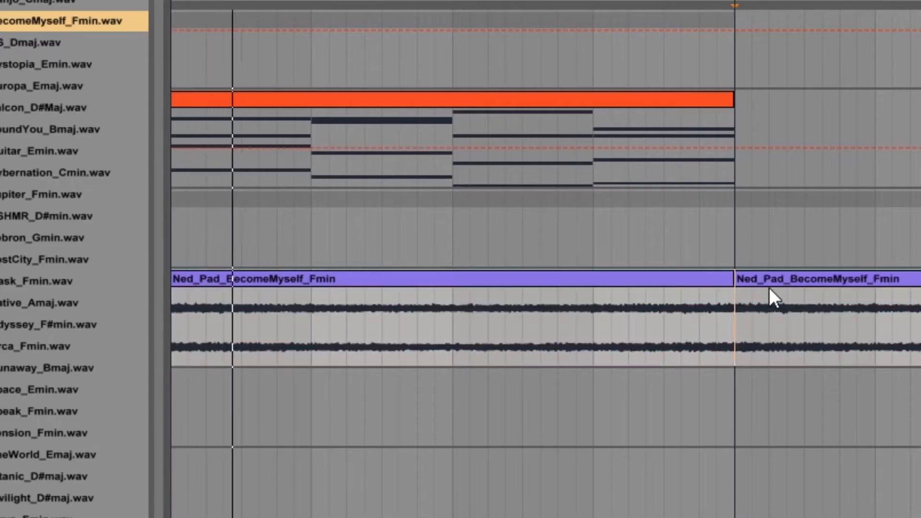
# Step: Delete the second Ned_Pad_BecomeMyself_Fmin clip, which starts at bar 5
pyautogui.click(770, 287)
pyautogui.press('Delete')
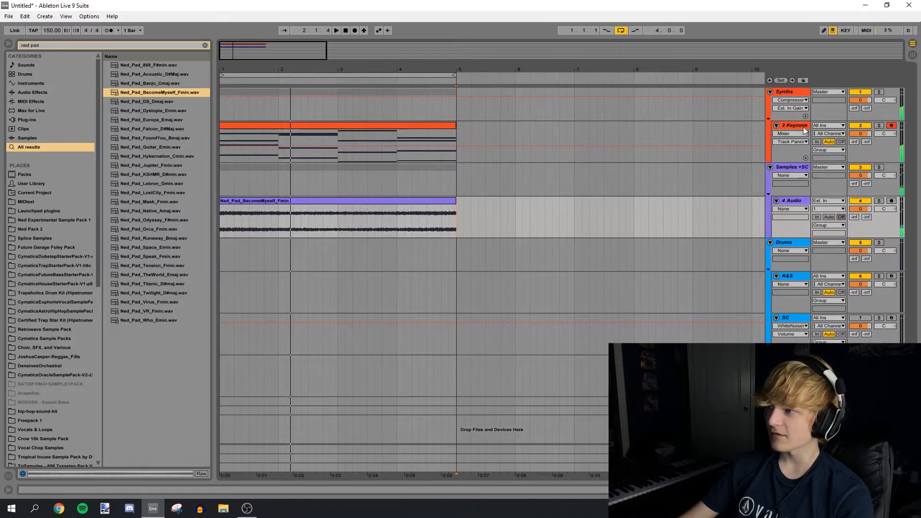
# Step: Search the browser for "eq" and add EQ Eight to the Keyzone track
pyautogui.click(804, 131)
pyautogui.click(75, 47)
pyautogui.press('BackSpace')
pyautogui.press('BackSpace')
pyautogui.press('BackSpace')
pyautogui.write('eq')
pyautogui.press('BackSpace')
pyautogui.press('BackSpace')
pyautogui.press('BackSpace')
pyautogui.press('BackSpace')
pyautogui.press('BackSpace')
pyautogui.press('BackSpace')
pyautogui.write('eq')
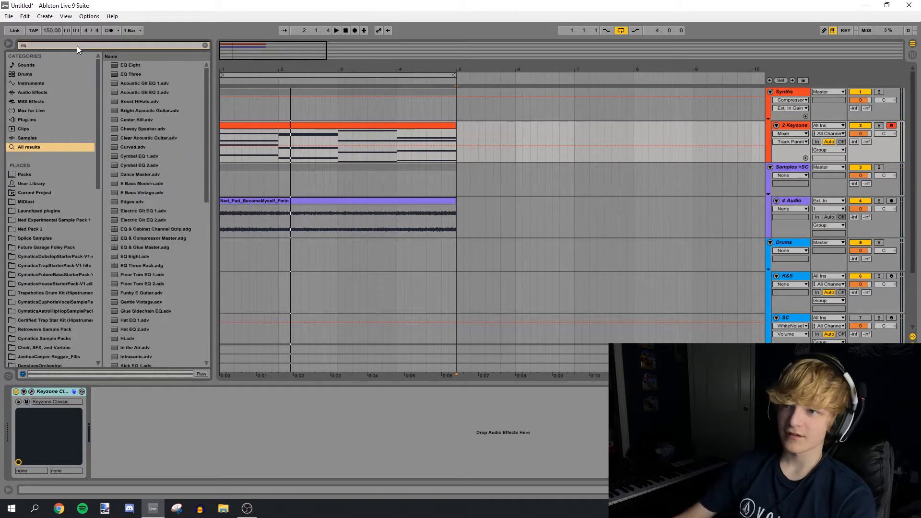
pyautogui.doubleClick(134, 65)
# Step: Turn off band 1 of the Keyzone track's EQ Eight and enable band 8 as a high cut at 440 Hz
pyautogui.click(124, 474)
pyautogui.click(281, 474)
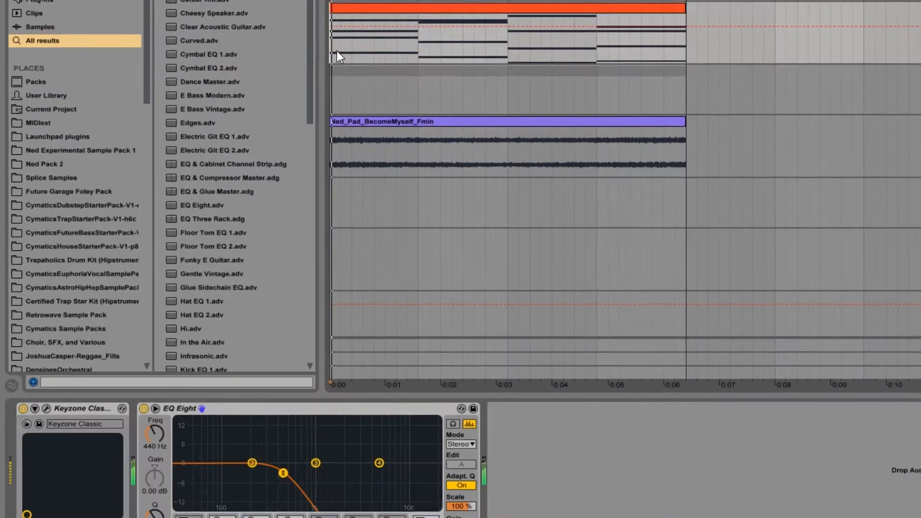
pyautogui.click(288, 155)
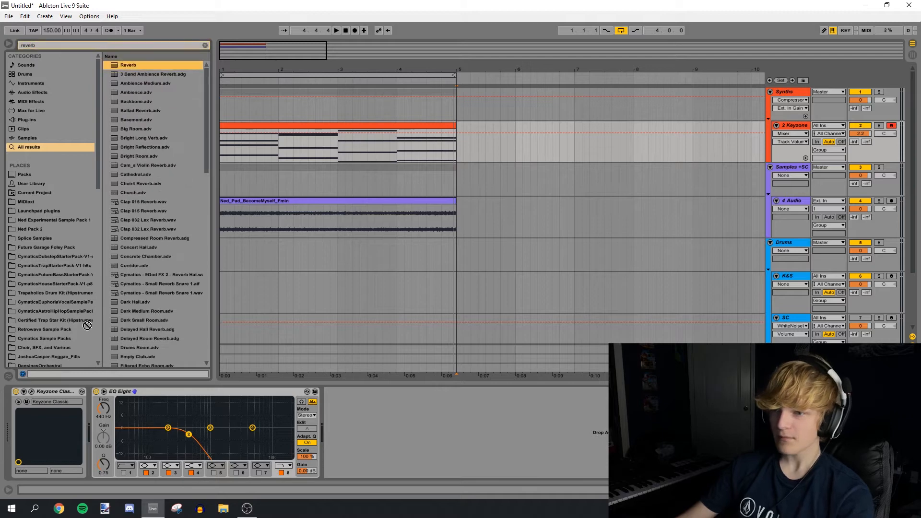
# Step: Insert Reverb before EQ Eight on the Keyzone track, with Lo Cut off, 3.97 s decay time and 56% dry/wet
pyautogui.moveTo(87, 326); pyautogui.dragTo(94, 431)
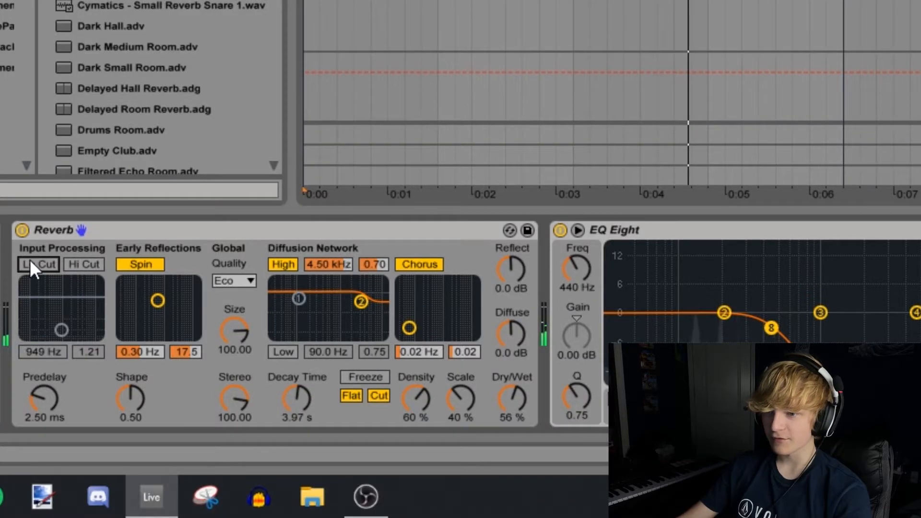
pyautogui.click(31, 261)
pyautogui.click(31, 261)
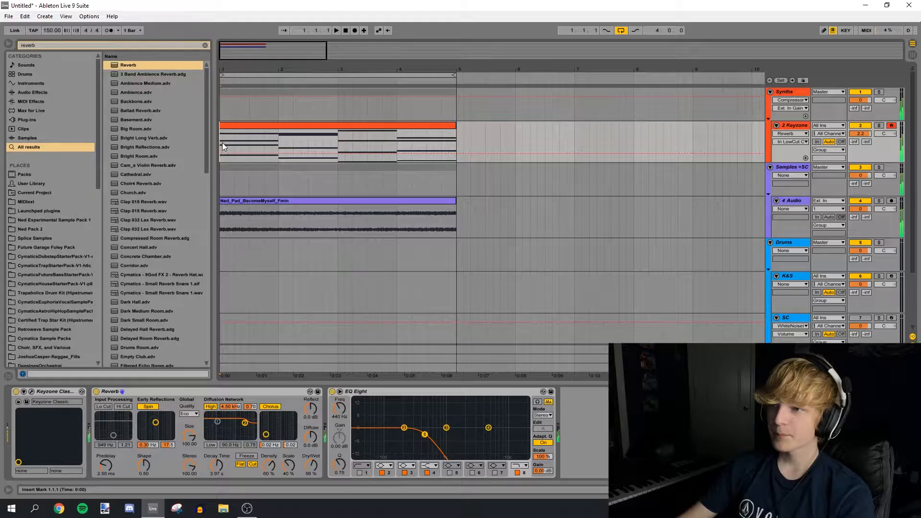
# Step: Play back the Keyzone chords together with the pad in the arrangement
pyautogui.moveTo(229, 51); pyautogui.dragTo(229, 58)
pyautogui.moveTo(219, 139); pyautogui.dragTo(220, 140)
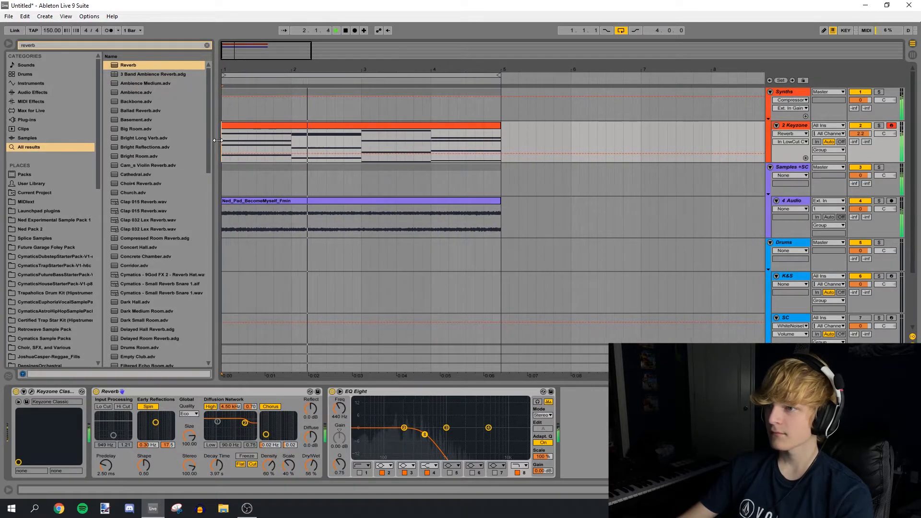
pyautogui.moveTo(234, 71); pyautogui.dragTo(235, 74)
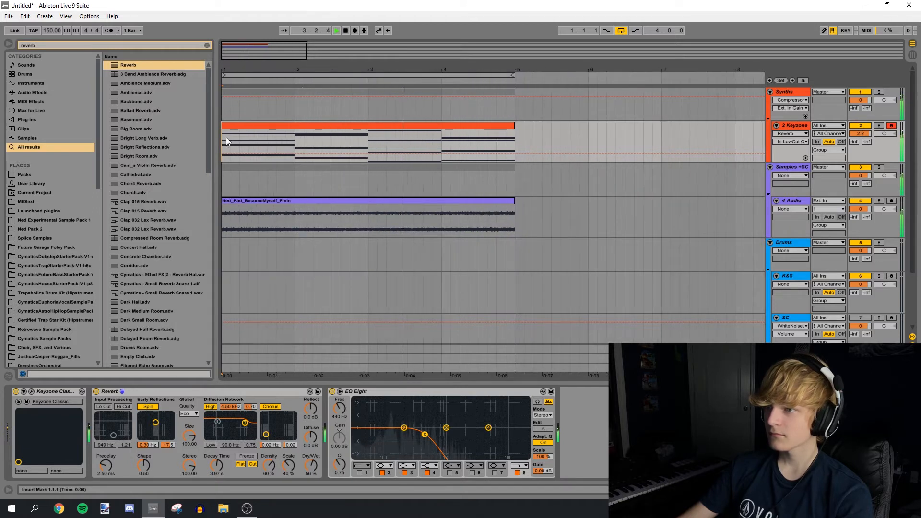
pyautogui.click(439, 144)
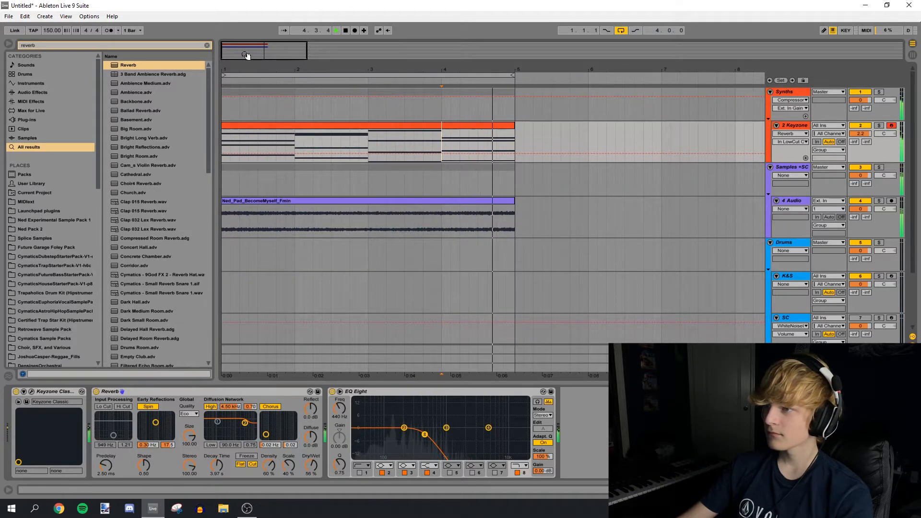
pyautogui.moveTo(246, 55); pyautogui.dragTo(245, 44)
pyautogui.press('space')
# Step: Turn off Warp for the Ned_Pad_BecomeMyself_Fmin clip and play it back
pyautogui.click(291, 200)
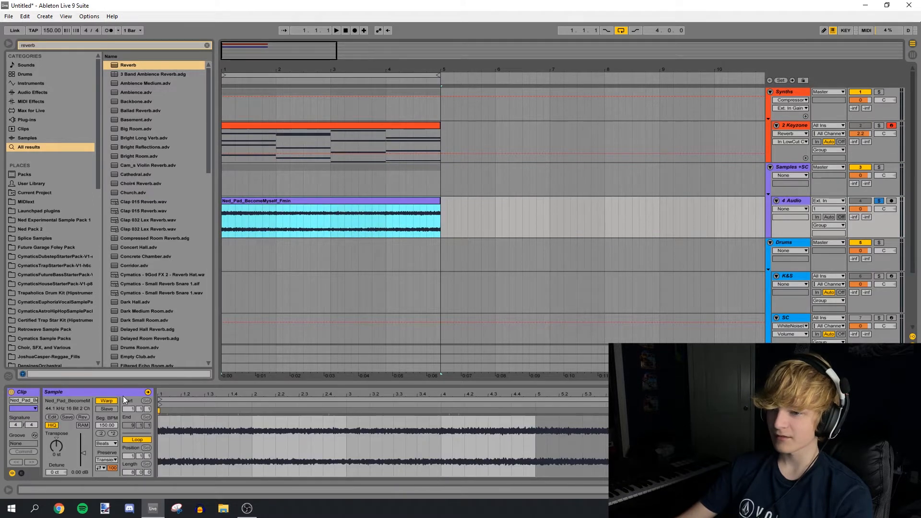
pyautogui.click(106, 402)
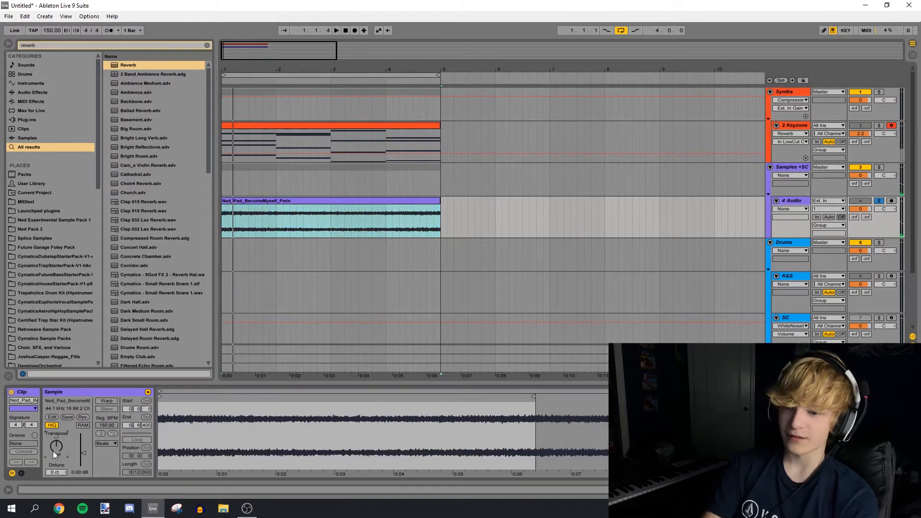
pyautogui.press('space')
pyautogui.click(446, 219)
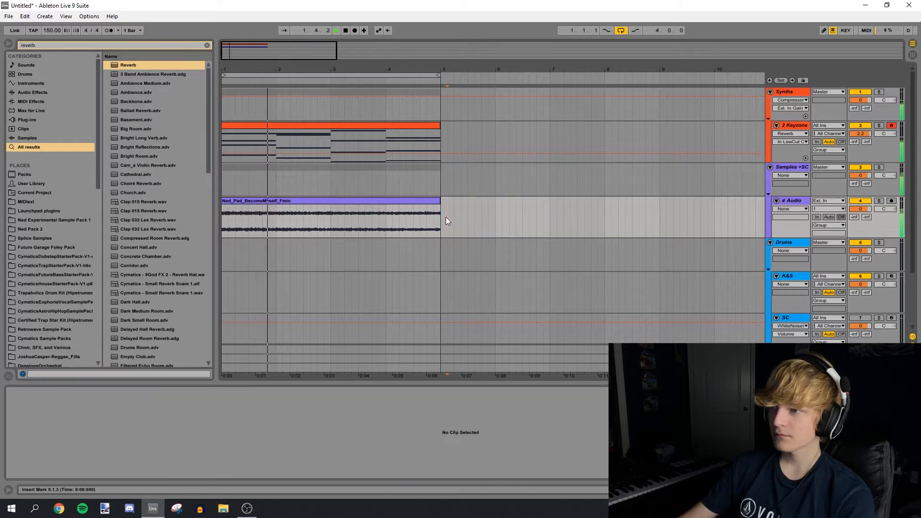
# Step: Open the Keyzone chord clip in an enlarged note editor and shorten all notes by about a sixteenth note
pyautogui.click(440, 219)
pyautogui.click(223, 138)
pyautogui.press('space')
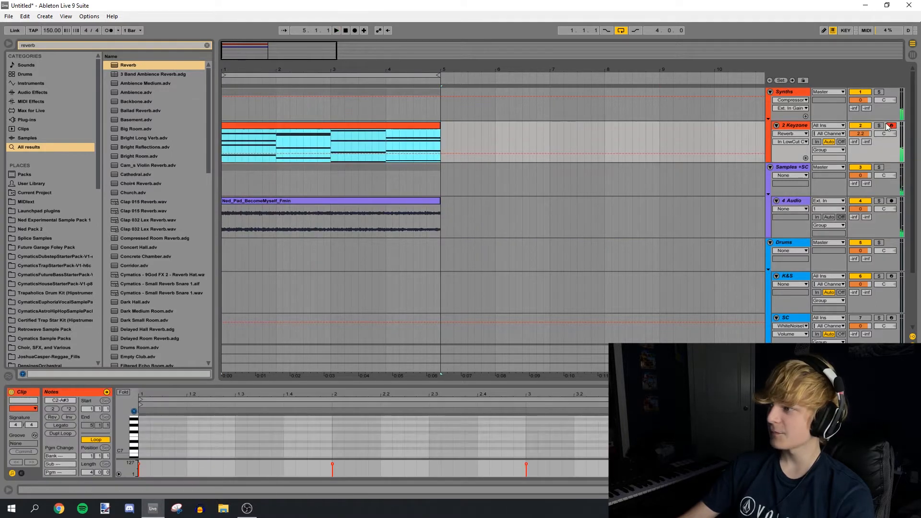
pyautogui.moveTo(505, 381); pyautogui.dragTo(499, 43)
pyautogui.hotkey('ctrl', 'a')
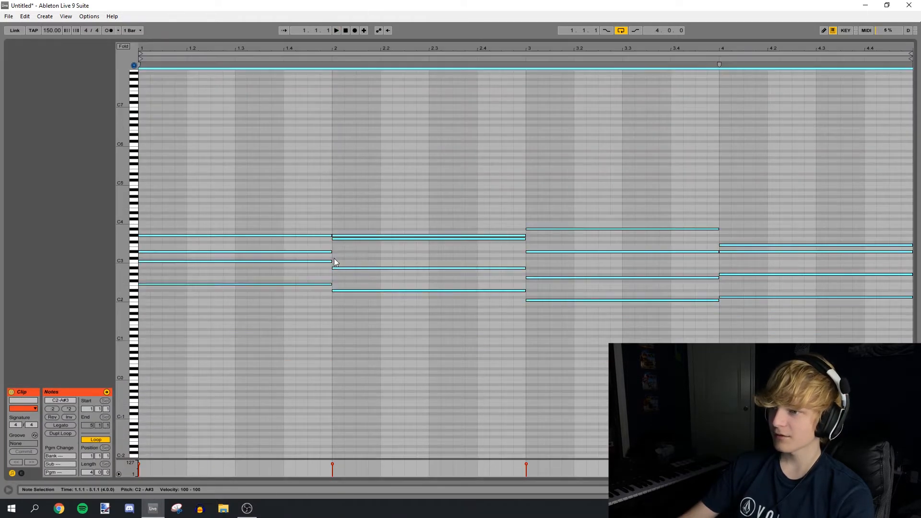
pyautogui.click(307, 162)
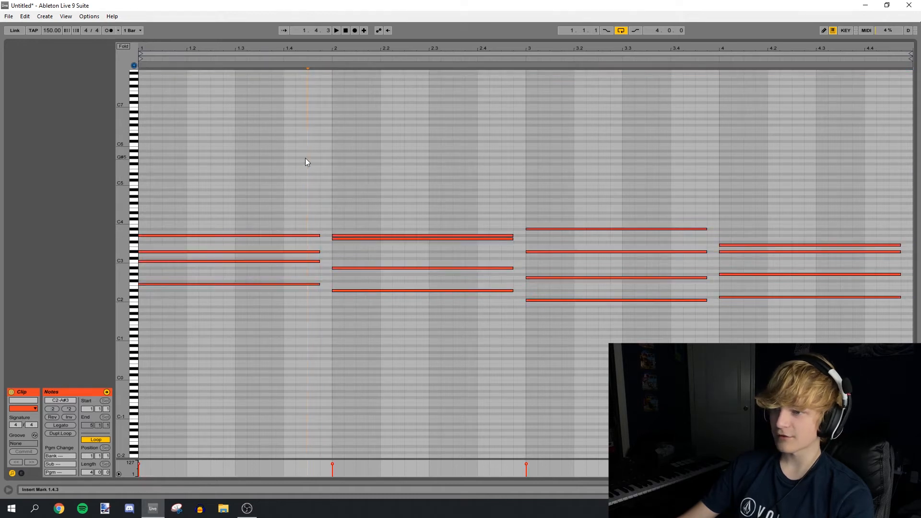
# Step: Nudge individual chord notes slightly off the grid so their starts are staggered, and play the clip back
pyautogui.moveTo(146, 235); pyautogui.dragTo(148, 234)
pyautogui.moveTo(148, 252); pyautogui.dragTo(150, 252)
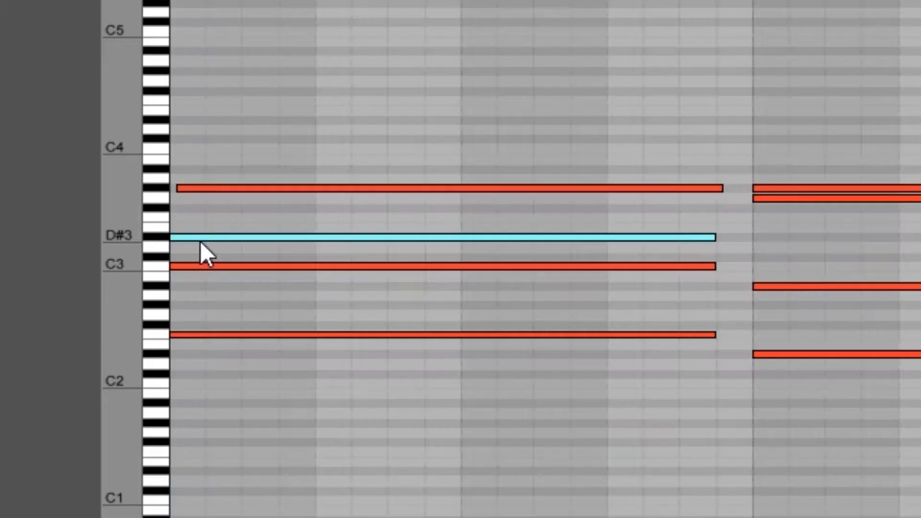
pyautogui.moveTo(207, 241); pyautogui.dragTo(191, 281)
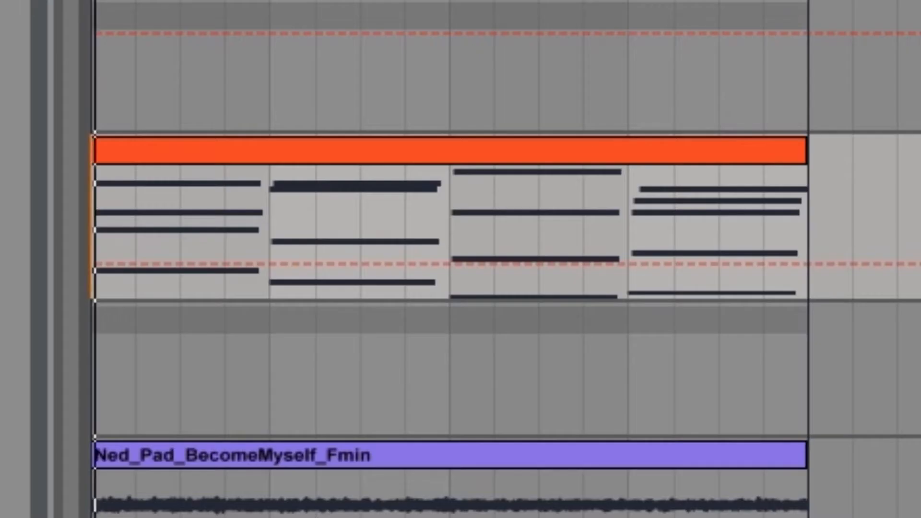
pyautogui.press('space')
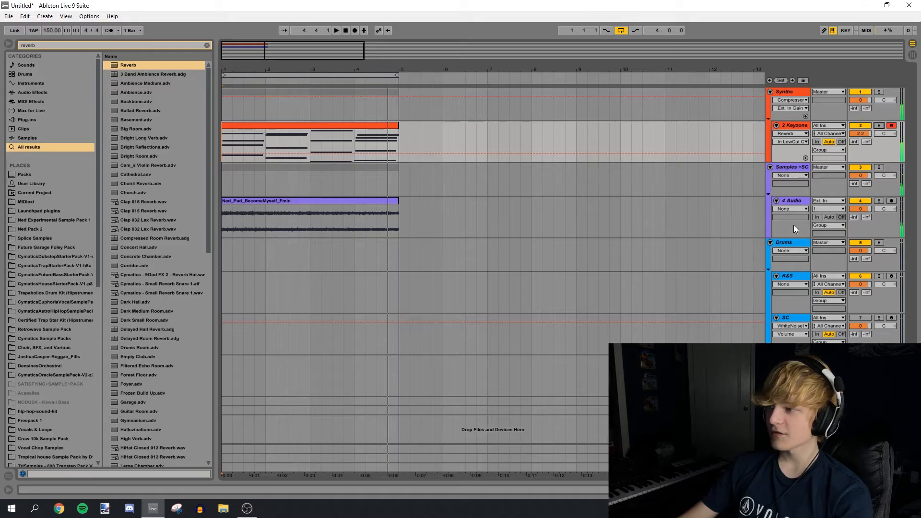
# Step: Add three audio tracks below the pad track in the Samples group
pyautogui.click(776, 230)
pyautogui.hotkey('ctrl', 't')
pyautogui.hotkey('ctrl', 't')
pyautogui.hotkey('ctrl', 't')
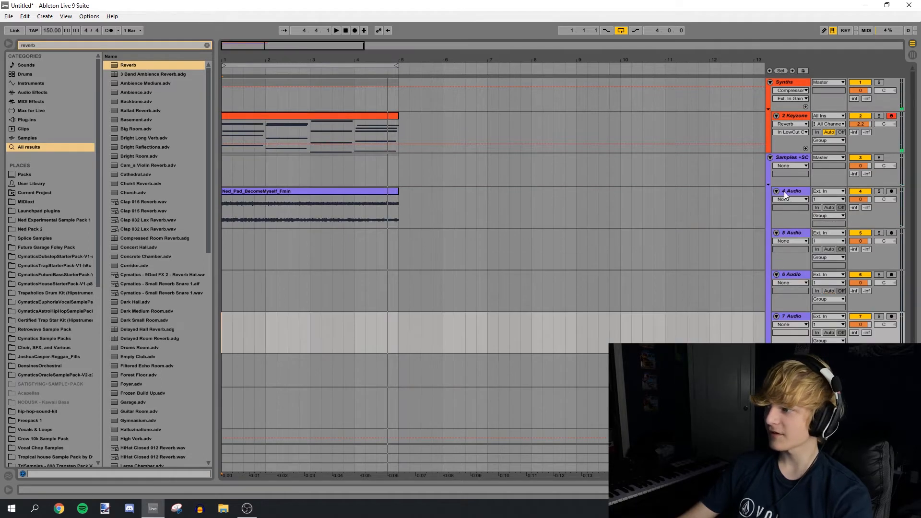
# Step: Find the "ned am" samples, place Ned_Am_DesertWind, Ned_Am_DesertStorm and Ned_Am_Crickets on the new audio tracks, and trim them to four bars
pyautogui.click(48, 45)
pyautogui.write('ned am')
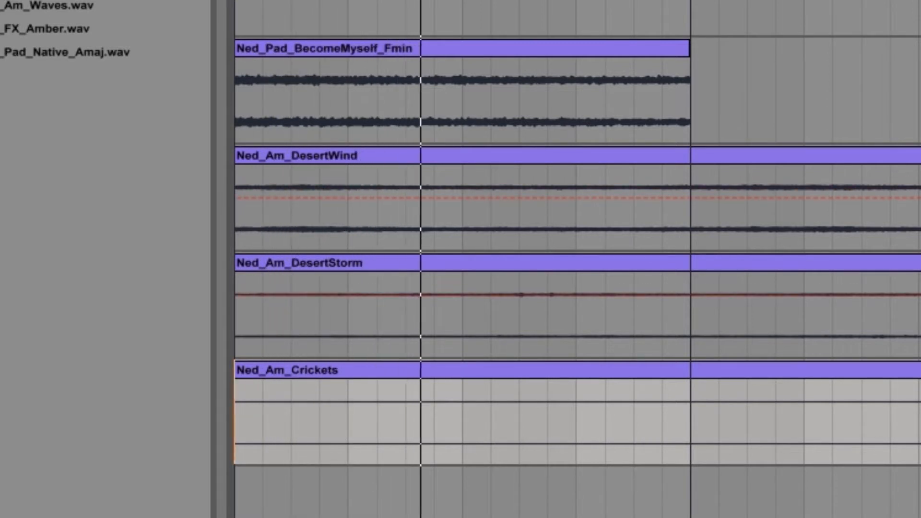
pyautogui.moveTo(703, 179); pyautogui.dragTo(699, 449)
pyautogui.hotkey('ctrl', 'e')
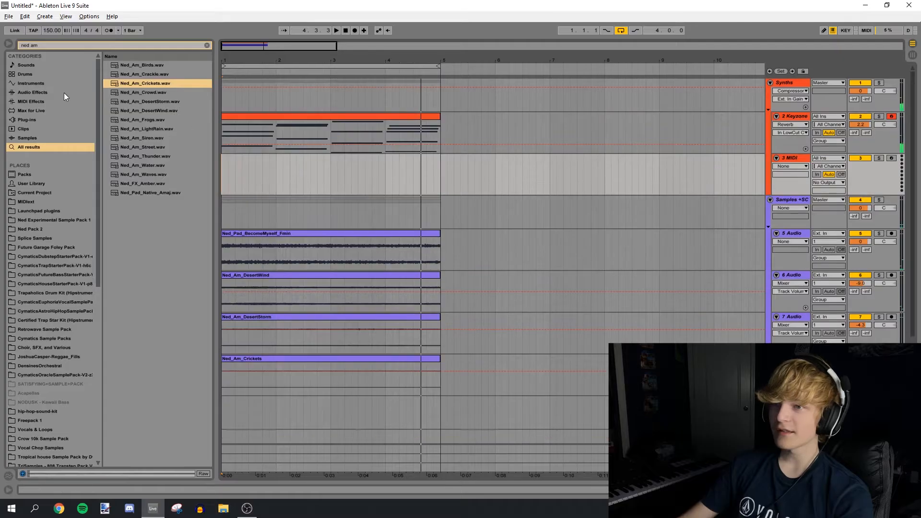
# Step: Search the browser for "serum" and load Serum_x64 onto the new MIDI track below Keyzone
pyautogui.click(55, 45)
pyautogui.write('serum')
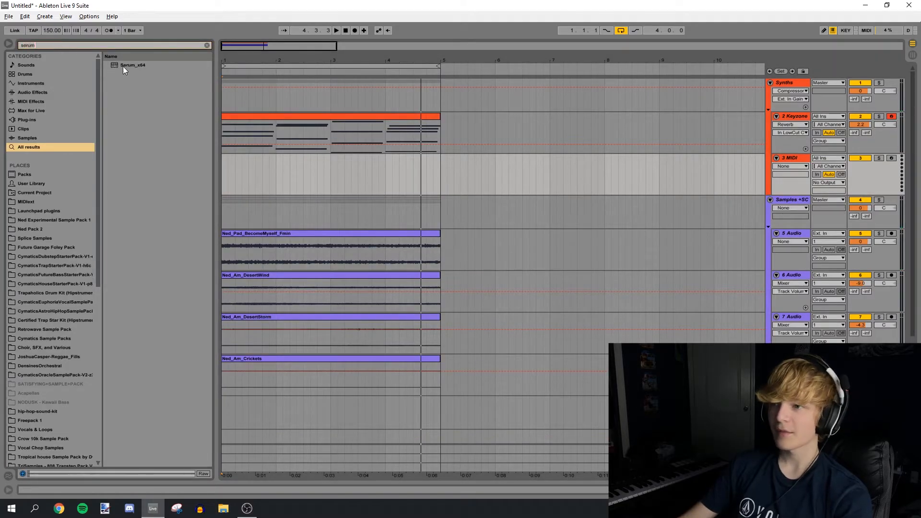
pyautogui.click(123, 66)
pyautogui.doubleClick(123, 67)
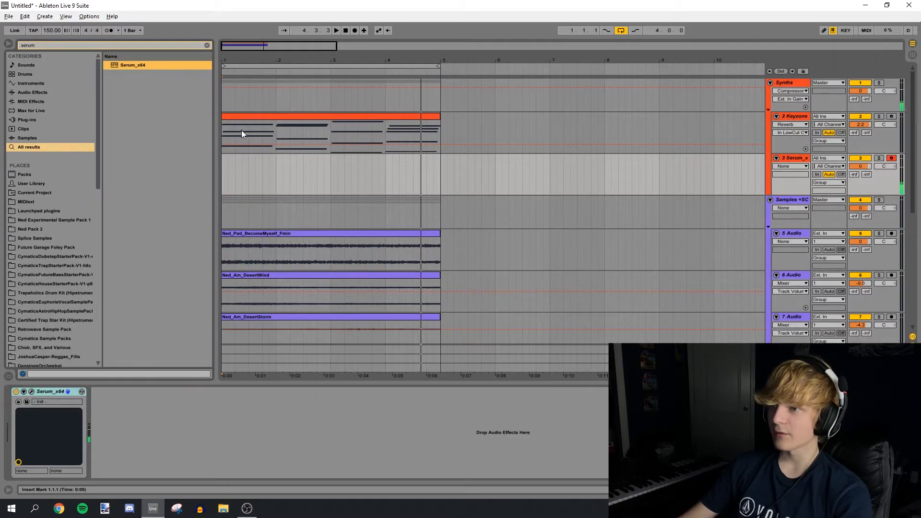
# Step: Copy the Keyzone chord clip to the Serum track and delete all but the lowest note of each chord
pyautogui.moveTo(257, 118); pyautogui.dragTo(257, 159)
pyautogui.doubleClick(250, 159)
pyautogui.moveTo(224, 190); pyautogui.dragTo(858, 287)
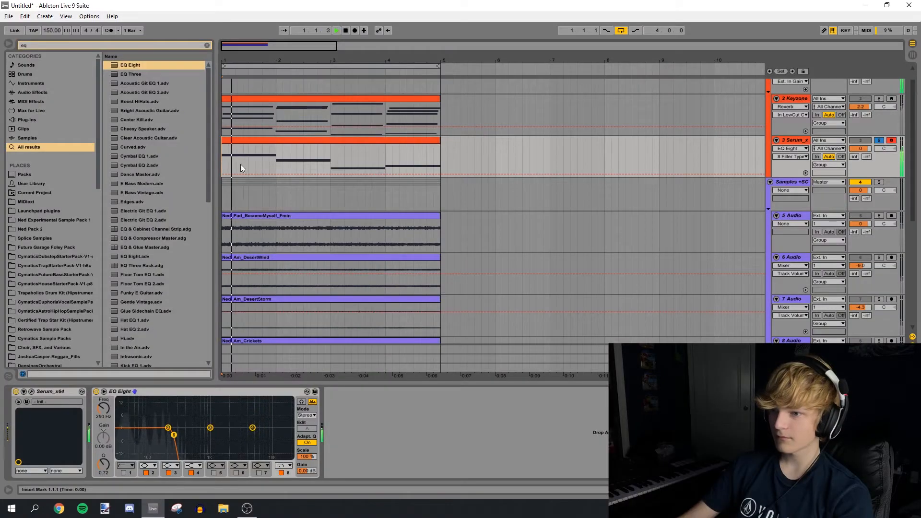
# Step: Set the high cut of the Serum track's EQ Eight to 279 Hz with Q 0.69 and unsolo the track
pyautogui.moveTo(168, 440); pyautogui.dragTo(169, 441)
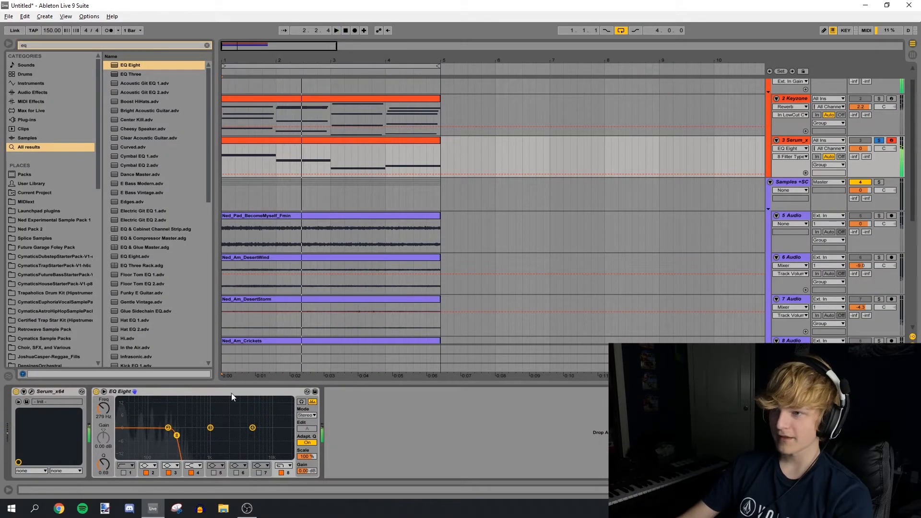
pyautogui.scroll(1, 799, 206)
pyautogui.click(878, 158)
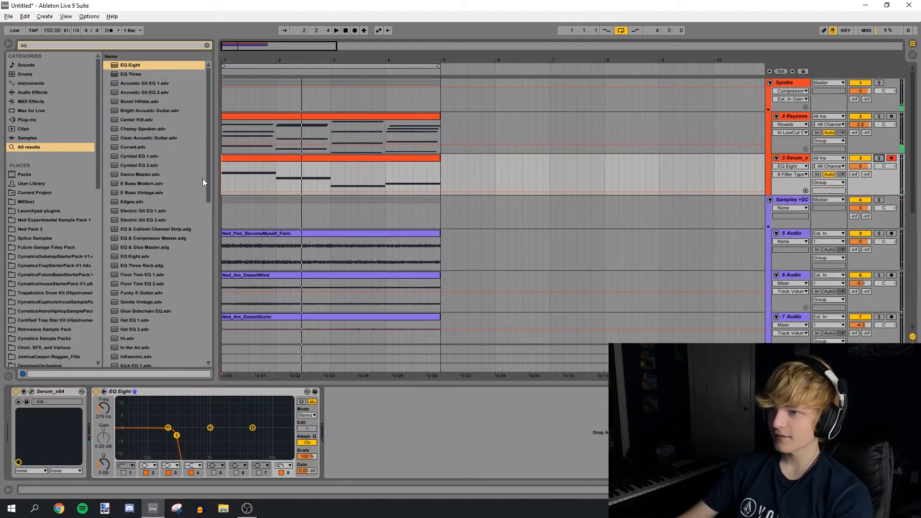
# Step: Play back the loop with the chords, Serum bass, pad and ambience together
pyautogui.press('space')
pyautogui.moveTo(245, 62); pyautogui.dragTo(289, 58)
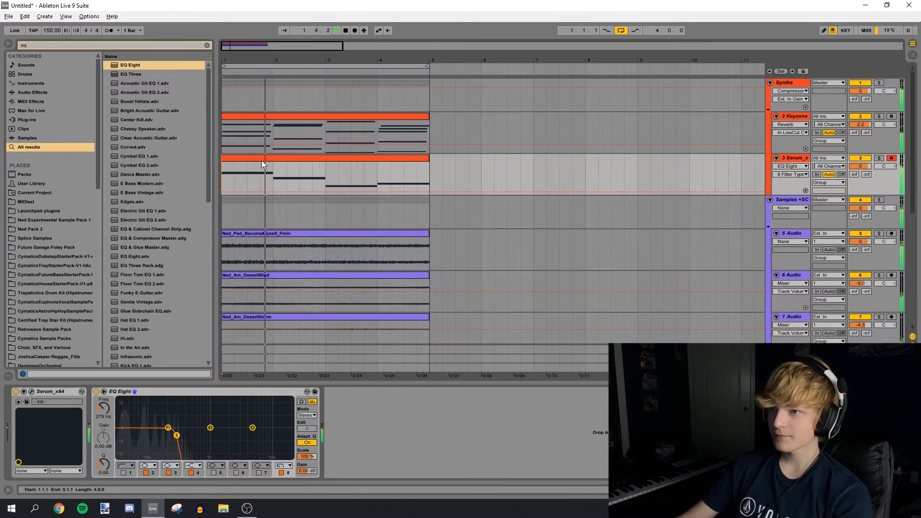
pyautogui.click(225, 124)
pyautogui.press('space')
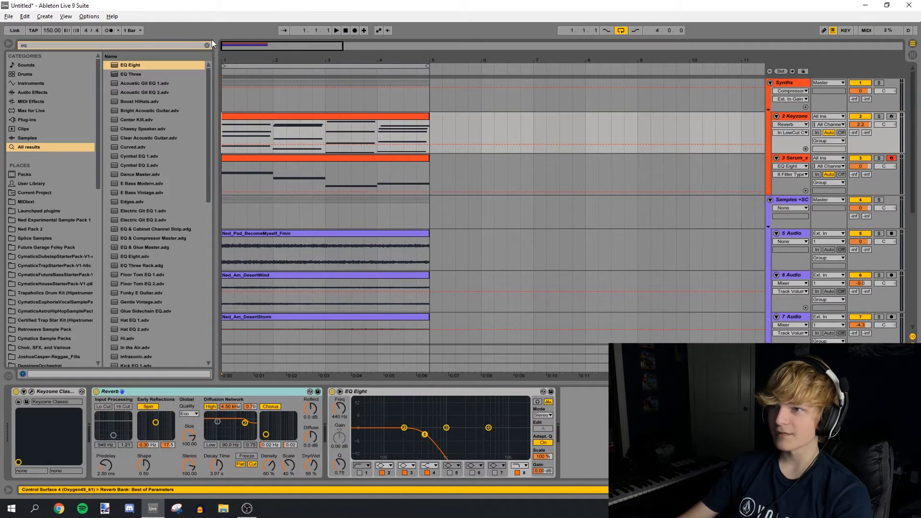
# Step: Clear the browser search and duplicate the Keyzone track
pyautogui.click(206, 45)
pyautogui.click(797, 117)
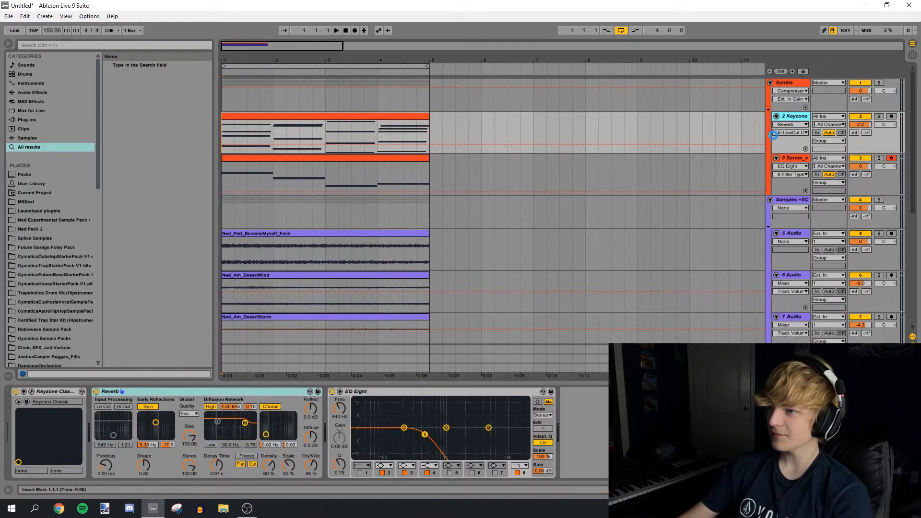
pyautogui.hotkey('ctrl', 'd')
# Step: Load the MBXmbx71.aif sample as the instrument of the duplicated Keyzone track
pyautogui.click(74, 48)
pyautogui.click(68, 137)
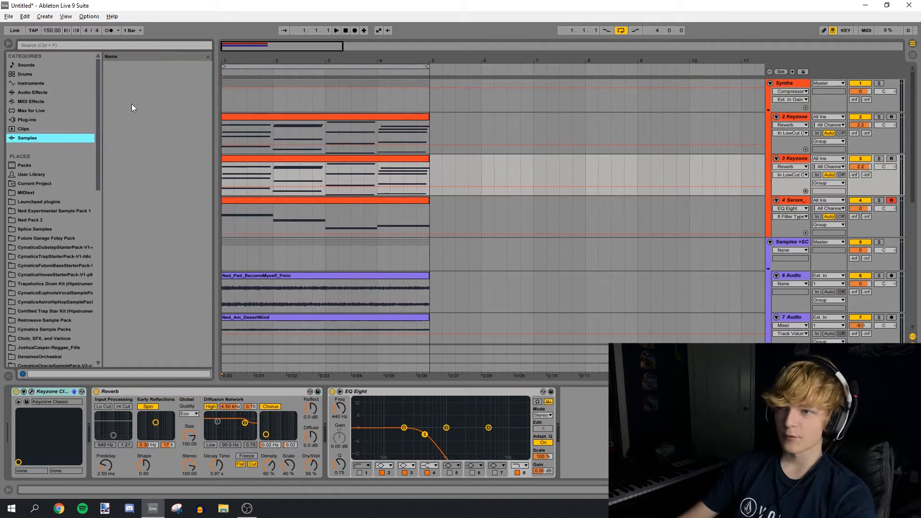
pyautogui.doubleClick(144, 192)
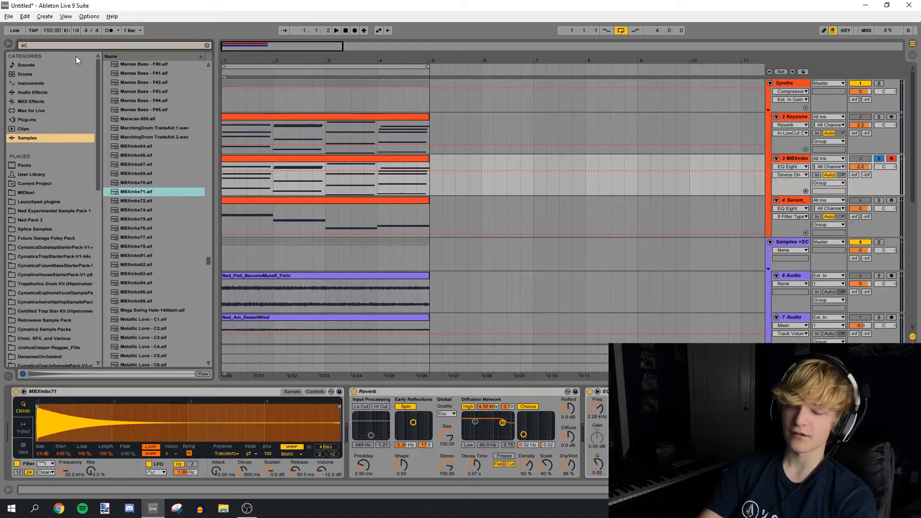
# Step: Add an Arpeggiator to the MBXmbx71 track, set its rate to 1/4 and play back the part
pyautogui.press('Return')
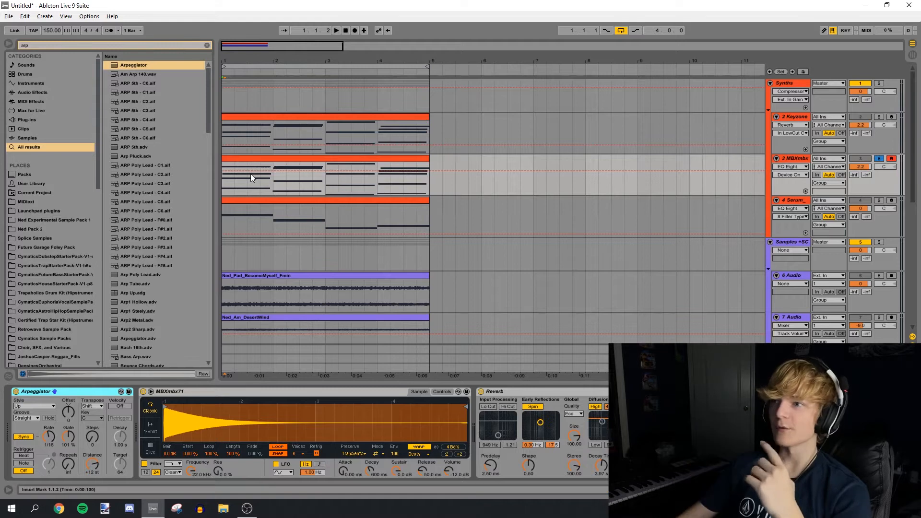
pyautogui.click(284, 159)
pyautogui.hotkey('shift', 'Tab')
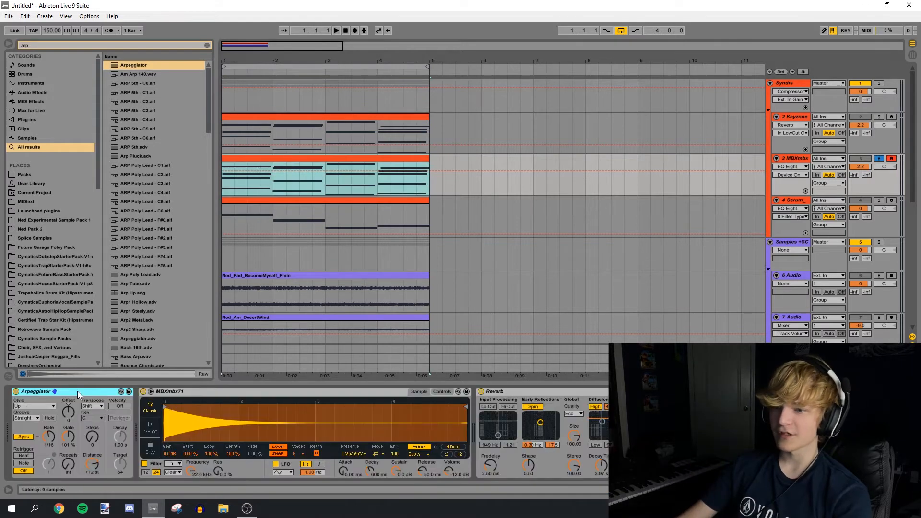
pyautogui.doubleClick(261, 158)
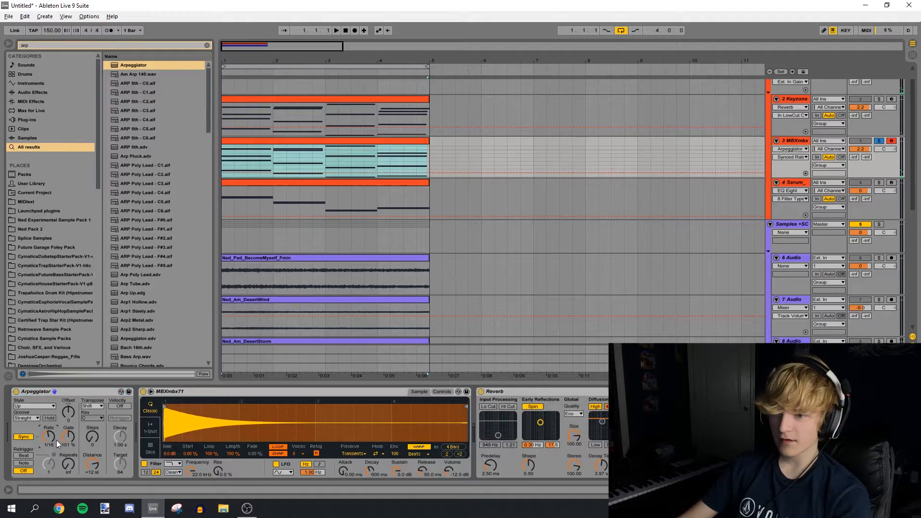
pyautogui.press('space')
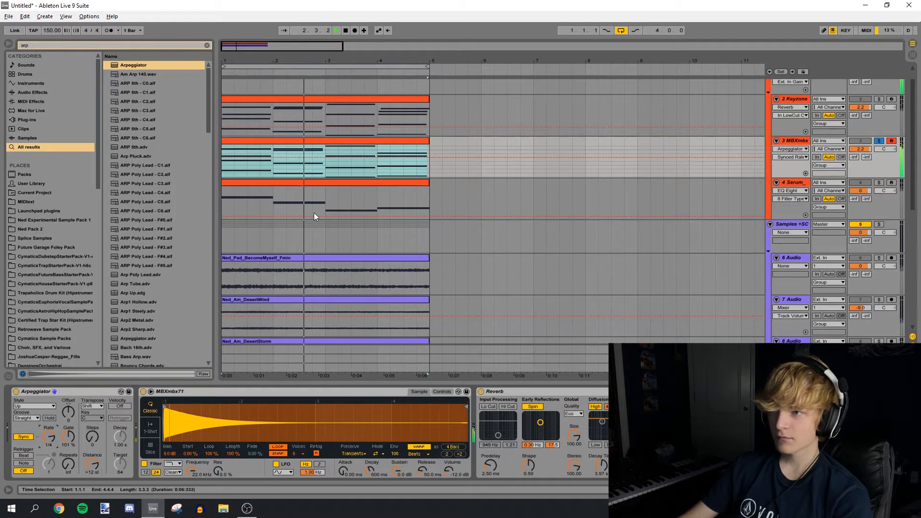
# Step: Duplicate the four-bar loop across all tracks and shift all the clips so they start at bar 2
pyautogui.hotkey('ctrl', 'a')
pyautogui.press('space')
pyautogui.hotkey('ctrl', 'd')
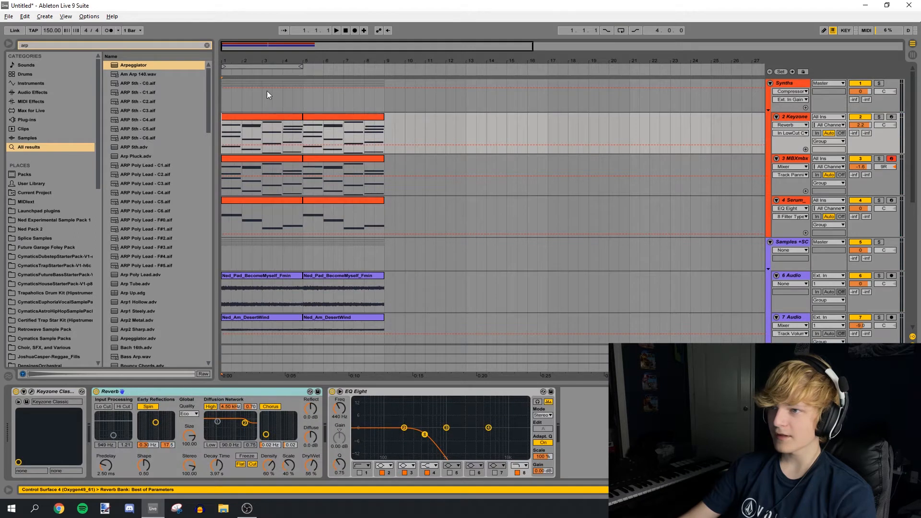
pyautogui.hotkey('ctrl', 'a')
pyautogui.moveTo(227, 116); pyautogui.dragTo(248, 118)
pyautogui.click(231, 129)
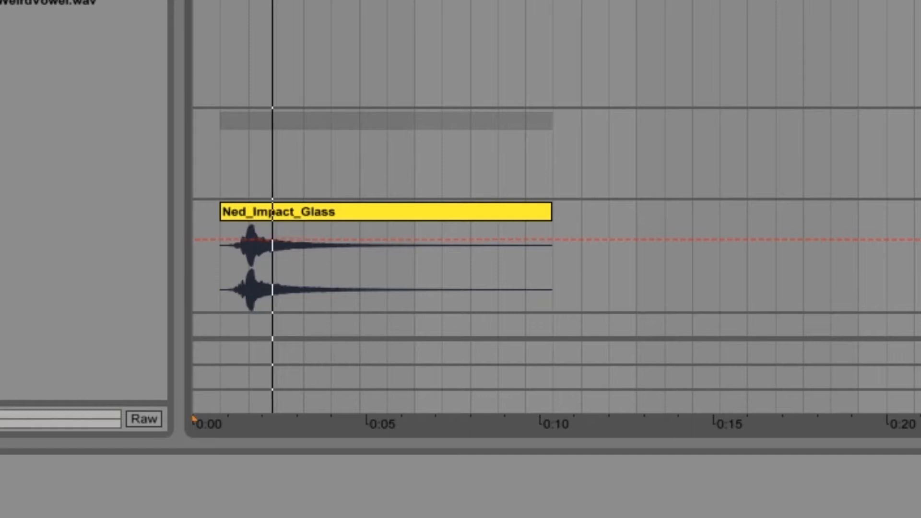
# Step: Select the eight-bar section on the synth and sample tracks and duplicate it to extend the arrangement to bar 18
pyautogui.scroll(5, 564, 12)
pyautogui.scroll(5, 288, 24)
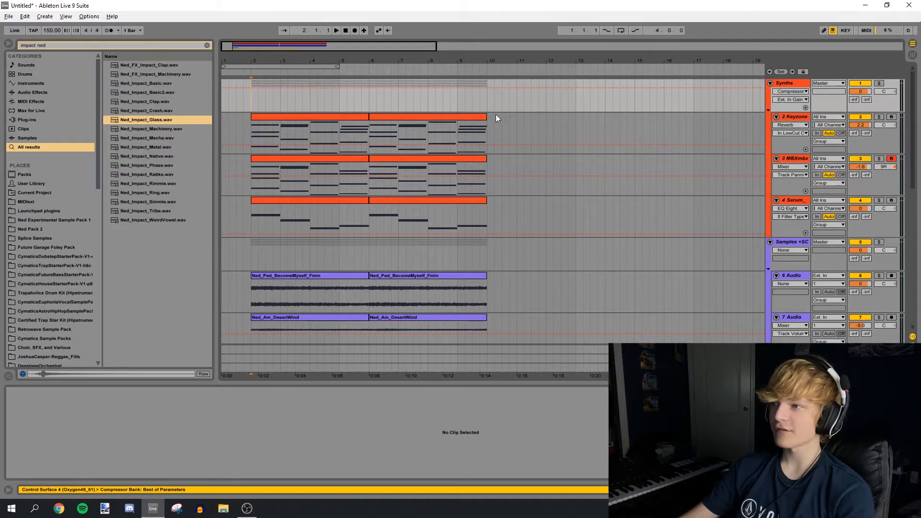
pyautogui.moveTo(489, 99); pyautogui.dragTo(248, 92)
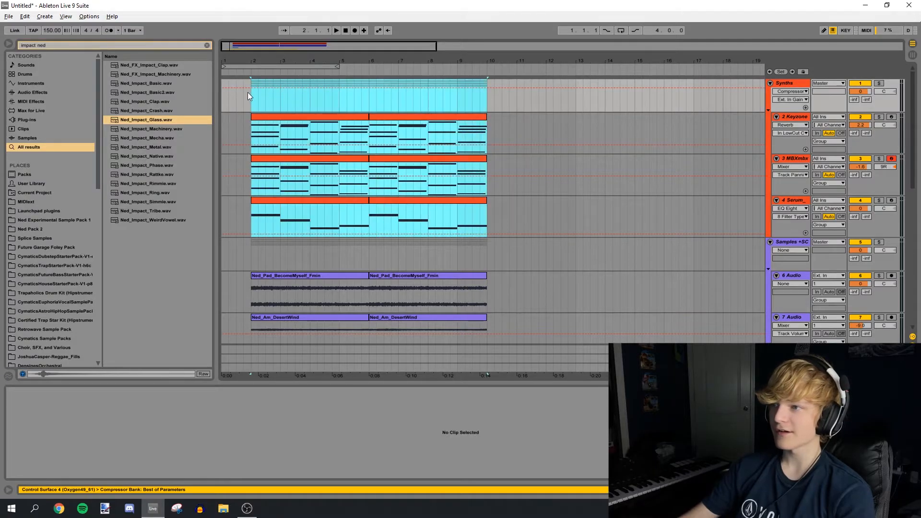
pyautogui.click(249, 93)
pyautogui.moveTo(289, 48); pyautogui.dragTo(287, 26)
pyautogui.moveTo(237, 103); pyautogui.dragTo(369, 349)
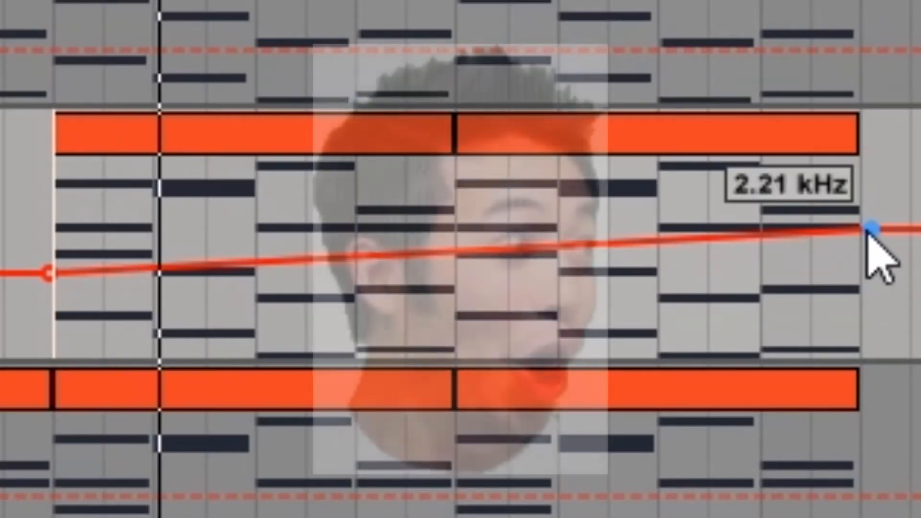
# Step: Slightly lower the end point of the rising EQ Eight frequency automation on the second-half Serum track
pyautogui.moveTo(863, 229); pyautogui.dragTo(863, 236)
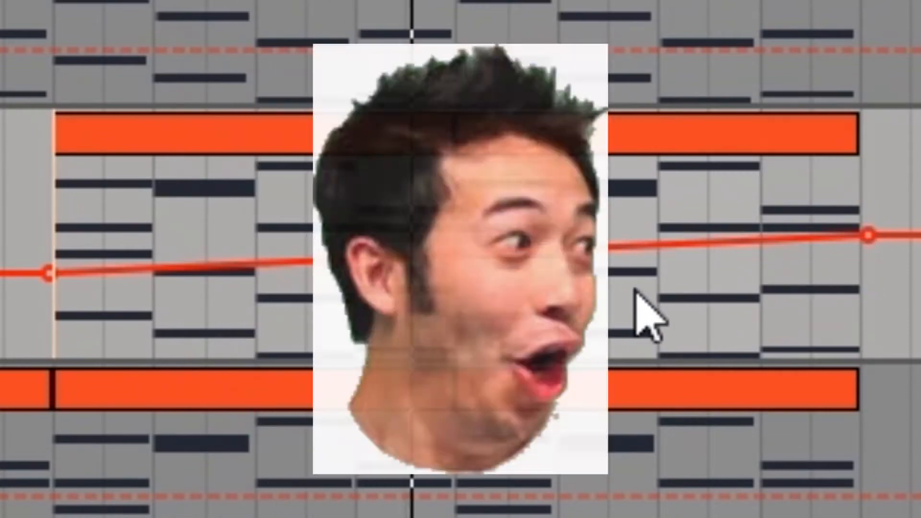
# Step: Insert an audio track below the Crickets track, search for melody samples and place the Cymatics Astro Seventeen Melody Loop at bar 2
pyautogui.moveTo(913, 214); pyautogui.dragTo(912, 232)
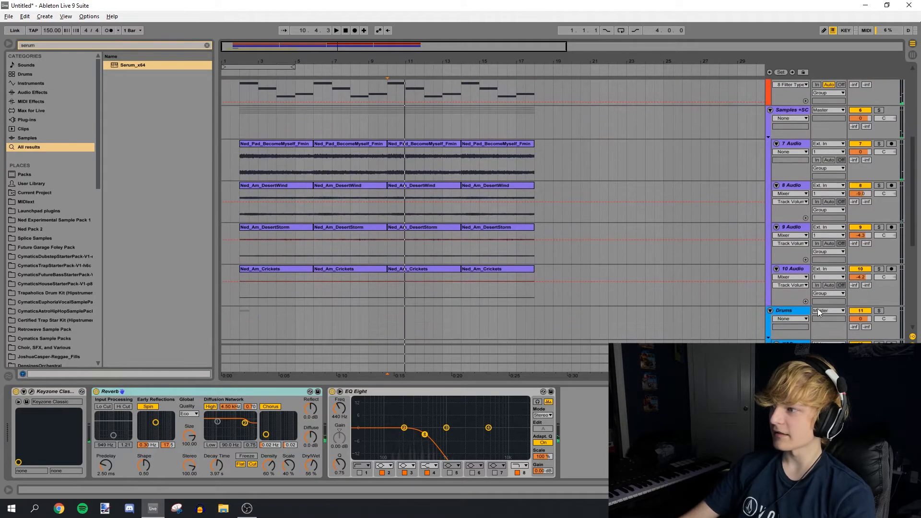
pyautogui.hotkey('ctrl', 't')
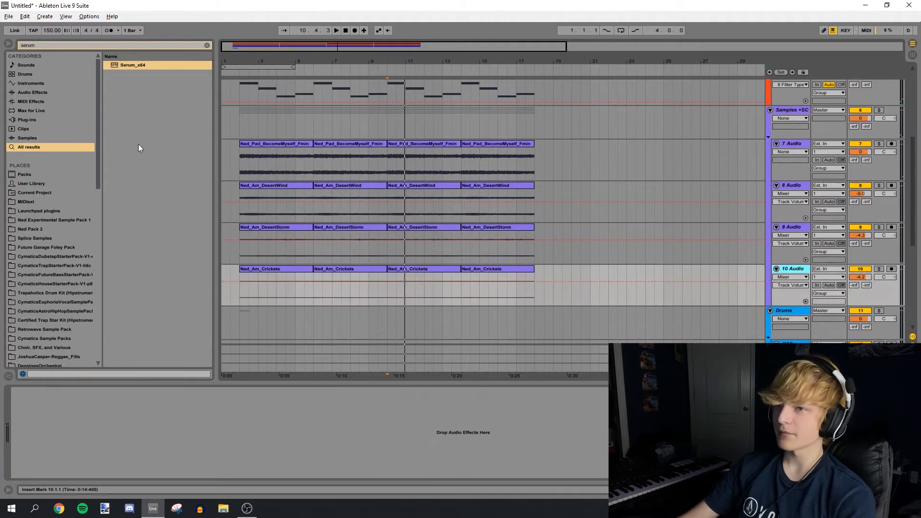
pyautogui.write('melody')
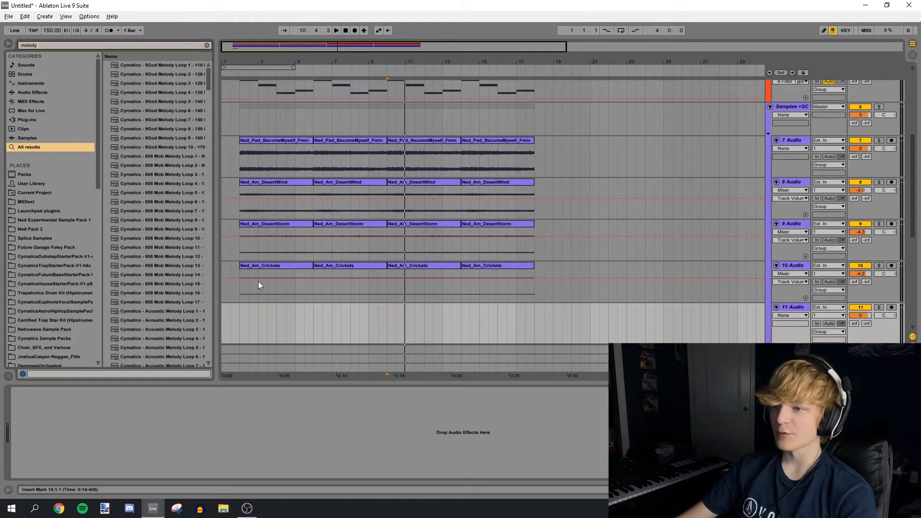
pyautogui.click(240, 314)
pyautogui.scroll(-3, 246, 307)
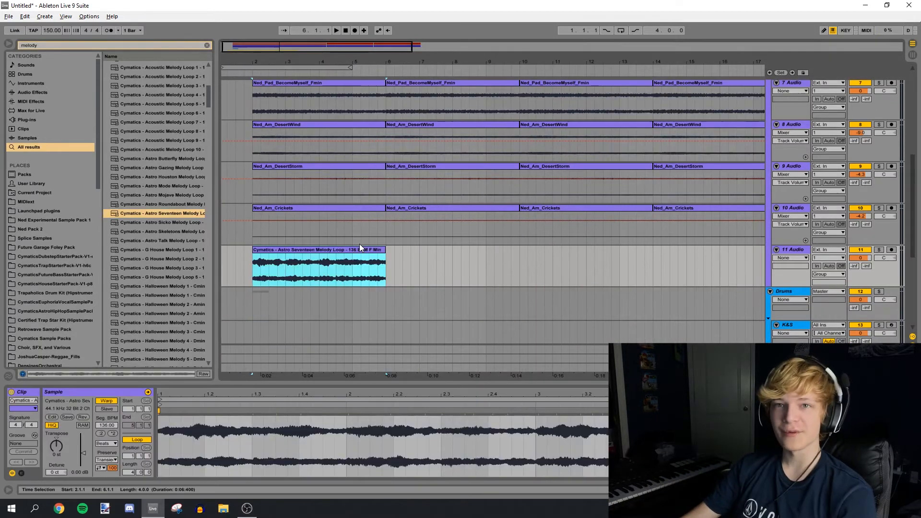
# Step: Solo the melody loop's track, set the clip's warp mode to Complex Pro and segment BPM to 68, and play it
pyautogui.moveTo(267, 66); pyautogui.dragTo(268, 111)
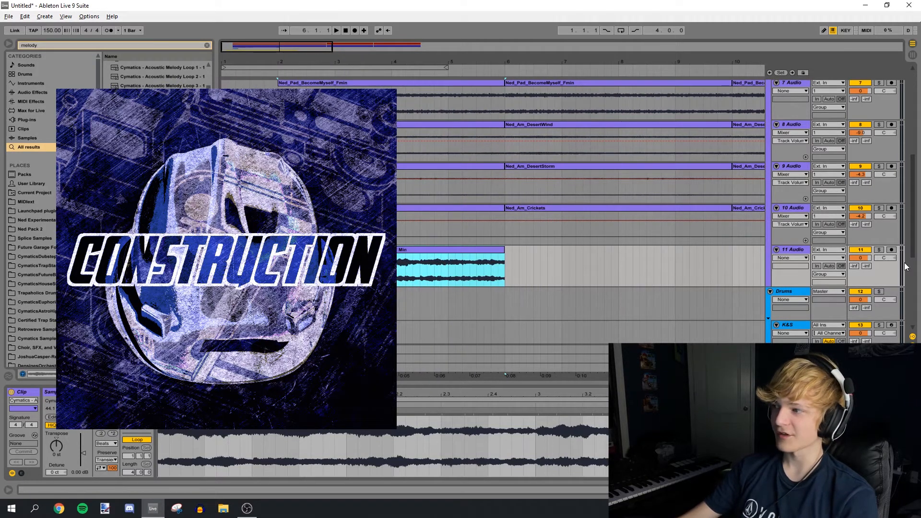
pyautogui.click(879, 250)
pyautogui.doubleClick(402, 250)
pyautogui.click(106, 444)
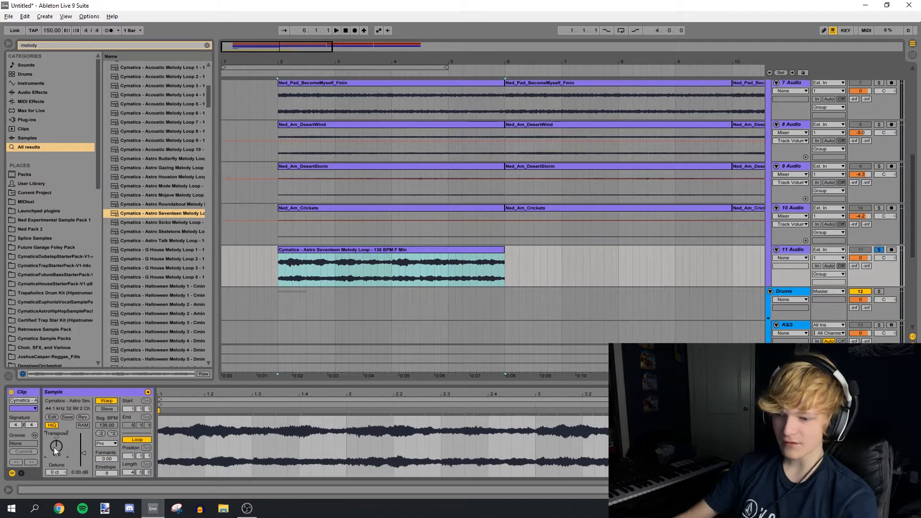
pyautogui.press('space')
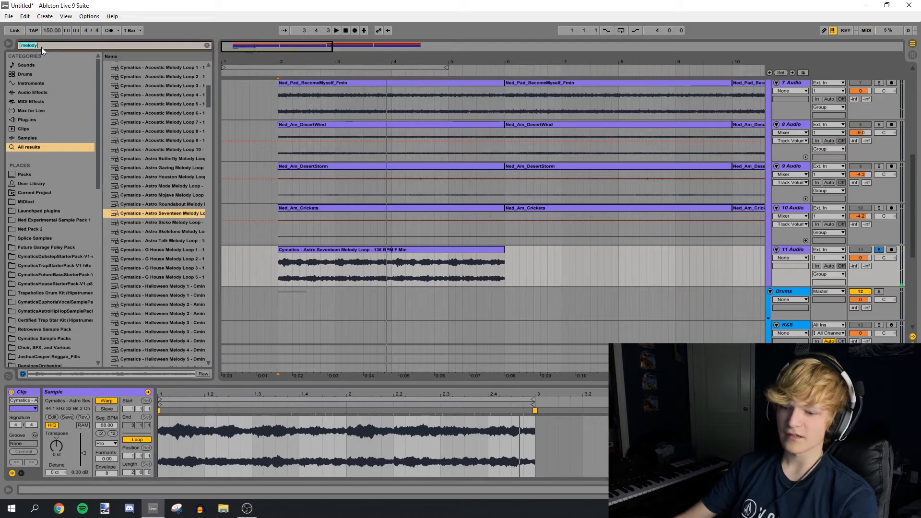
# Step: Add OTT at 76% and a sawtooth Auto Pan with 100% amount, 1/8 rate and 0° phase to the melody track, and unsolo it
pyautogui.write('auto pan')
pyautogui.press('Return')
pyautogui.write('ott')
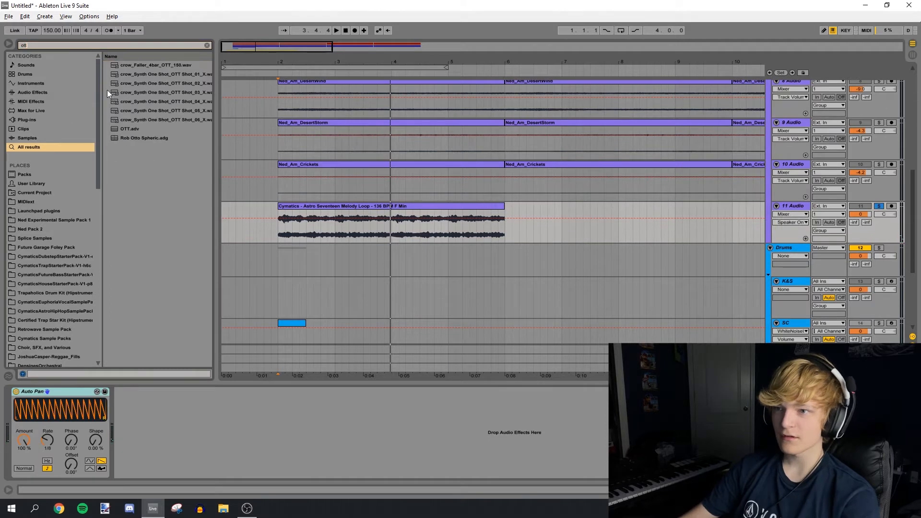
pyautogui.press('Return')
pyautogui.click(879, 206)
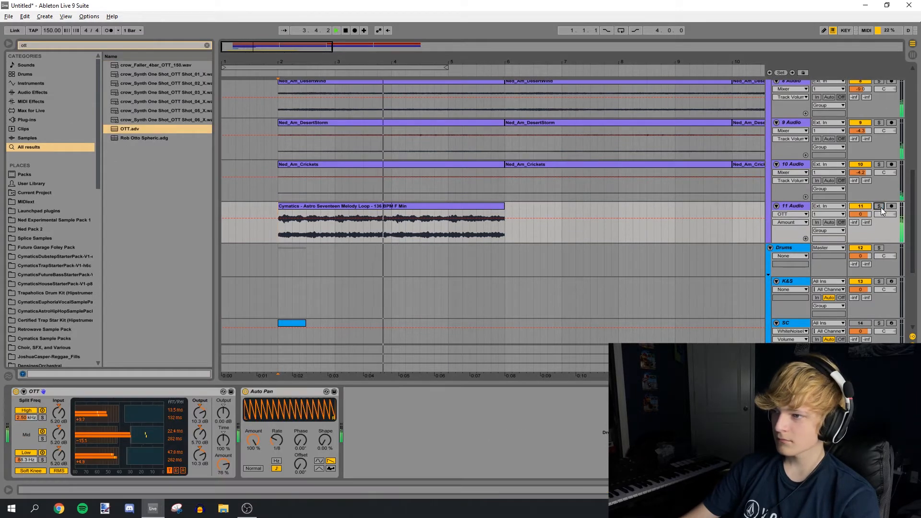
# Step: Duplicate the melody loop clip so it repeats up to bar 18
pyautogui.moveTo(502, 228); pyautogui.dragTo(305, 234)
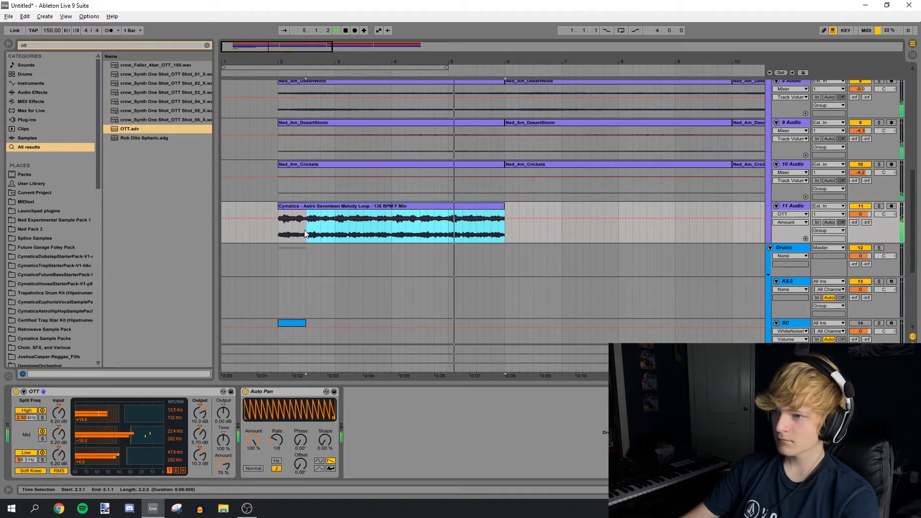
pyautogui.hotkey('ctrl', 'd')
pyautogui.scroll(2, 254, 244)
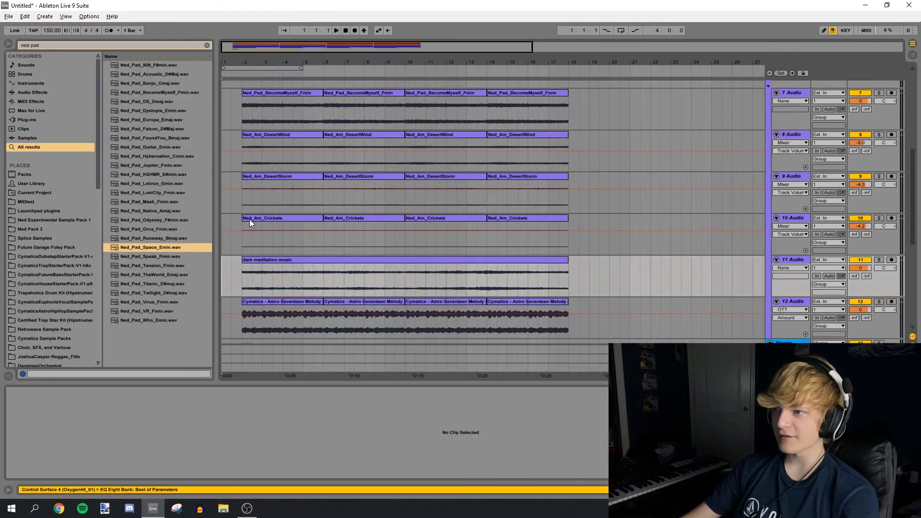
# Step: Insert an audio track below the BecomeMyself pad track and place Ned_Pad_Dystopia_Emin.wav at bar 2
pyautogui.scroll(2, 786, 166)
pyautogui.click(787, 168)
pyautogui.hotkey('ctrl', 't')
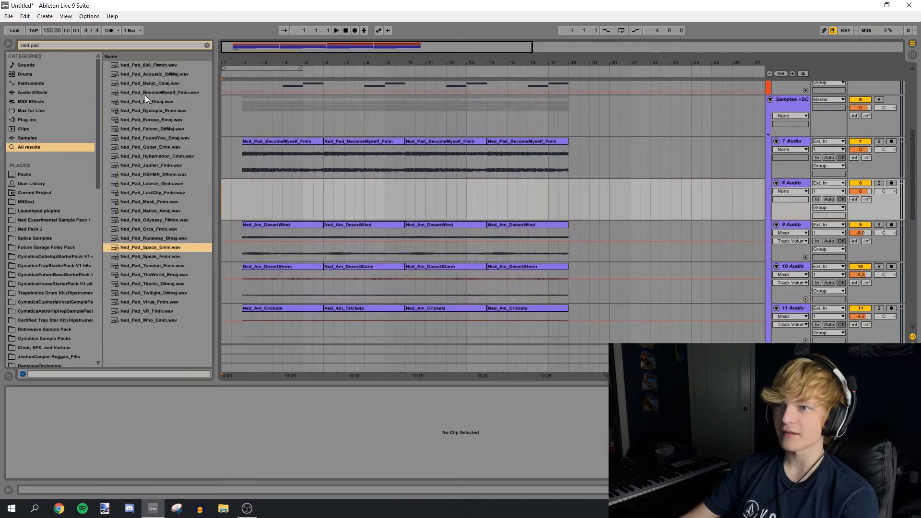
pyautogui.click(154, 110)
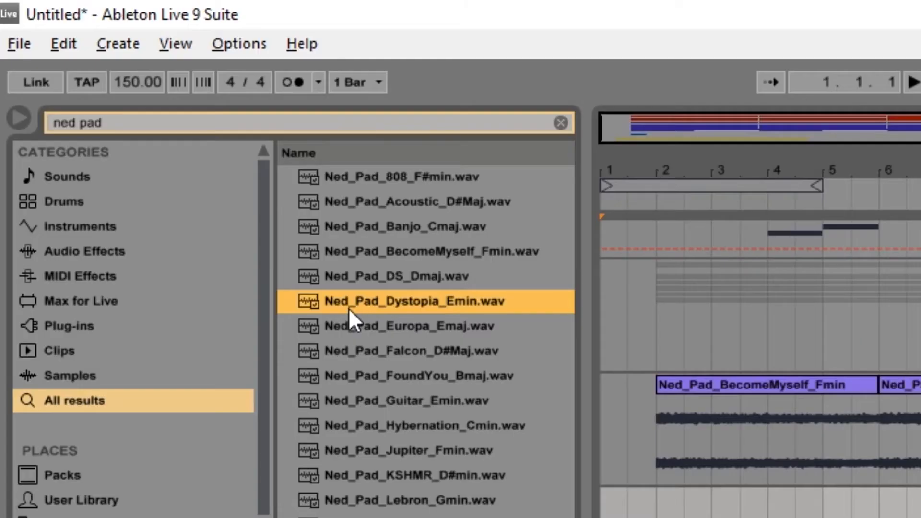
pyautogui.moveTo(350, 303); pyautogui.dragTo(248, 202)
# Step: Audition the Dystopia pad soloed, transpose it up 1 semitone and turn off its warping
pyautogui.press('space')
pyautogui.click(878, 183)
pyautogui.press('space')
pyautogui.click(56, 450)
pyautogui.click(105, 401)
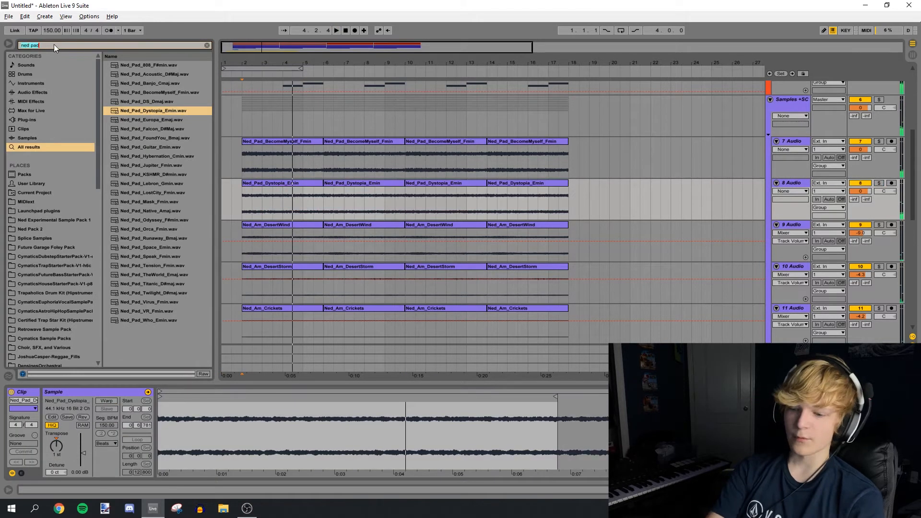
# Step: Add an Auto Pan with 100% amount, 1/8 rate, 0° phase and 180° offset to the Dystopia pad track and audition it soloed
pyautogui.click(54, 44)
pyautogui.press('BackSpace')
pyautogui.write('auto')
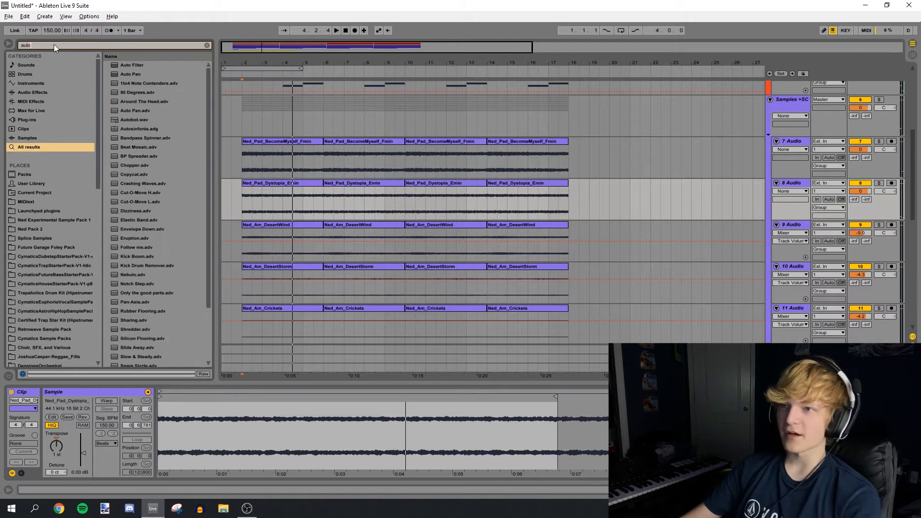
pyautogui.doubleClick(133, 72)
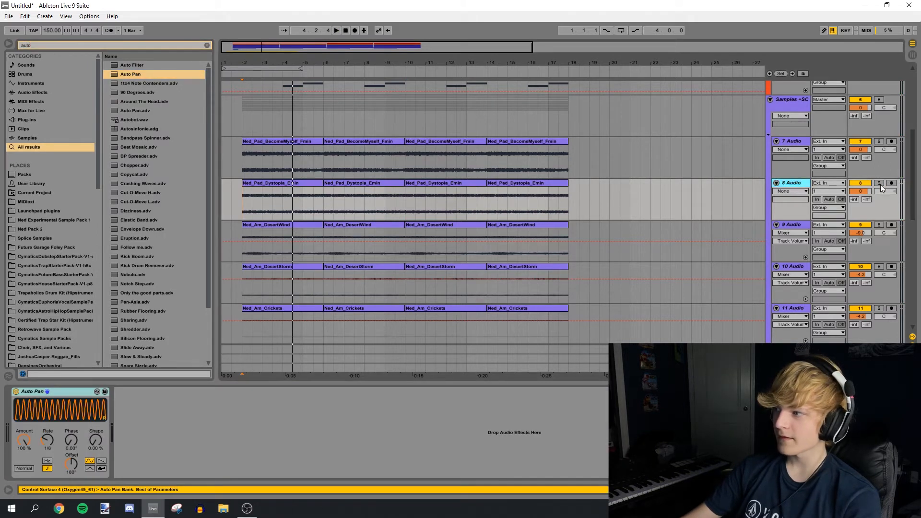
pyautogui.click(879, 184)
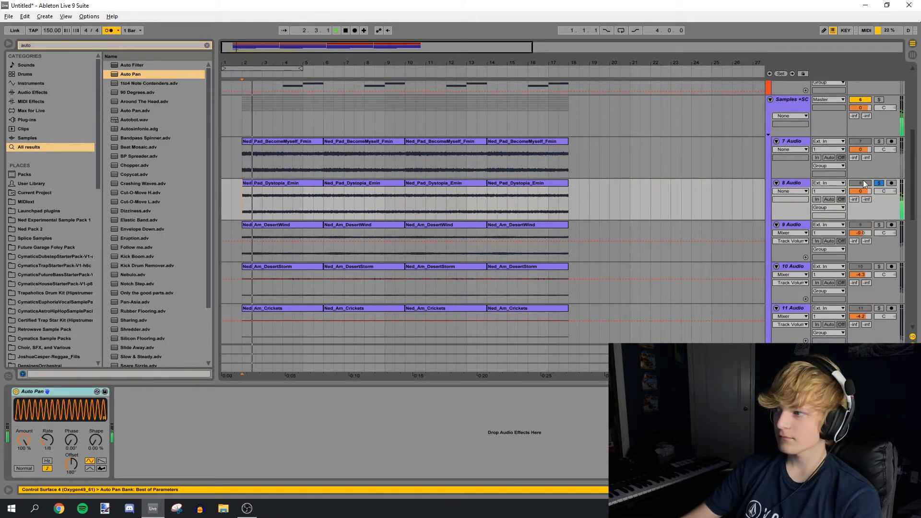
pyautogui.click(879, 183)
# Step: Place the LSE Uplifter 16_.wav sample on a new audio track, ending at bar 18, and audition the build-up
pyautogui.press('+')
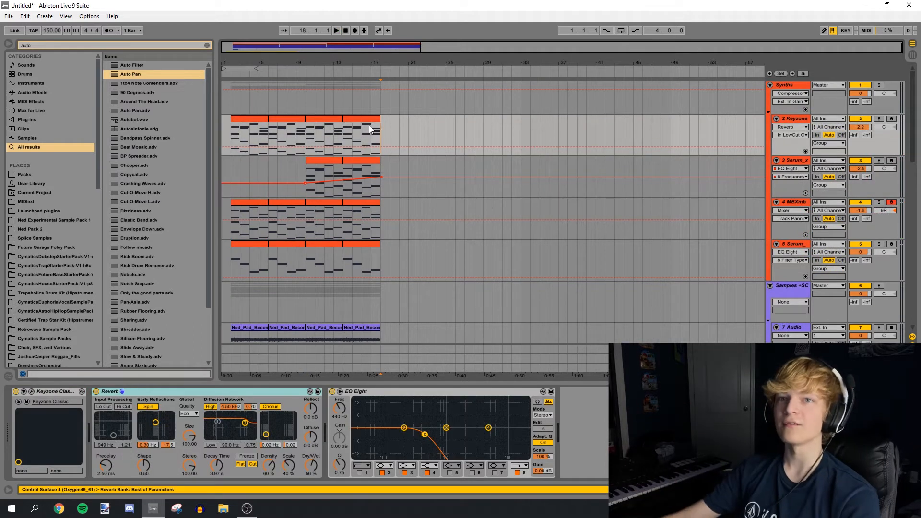
pyautogui.scroll(-1, 417, 162)
pyautogui.moveTo(378, 48)
pyautogui.mouseDown()
pyautogui.moveTo(378, 67)
pyautogui.moveTo(378, 48)
pyautogui.mouseUp()
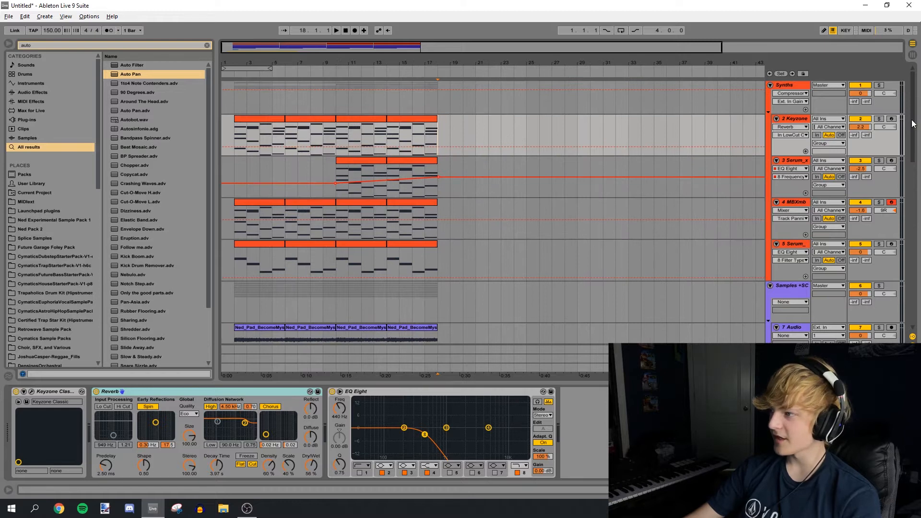
pyautogui.scroll(-5, 913, 124)
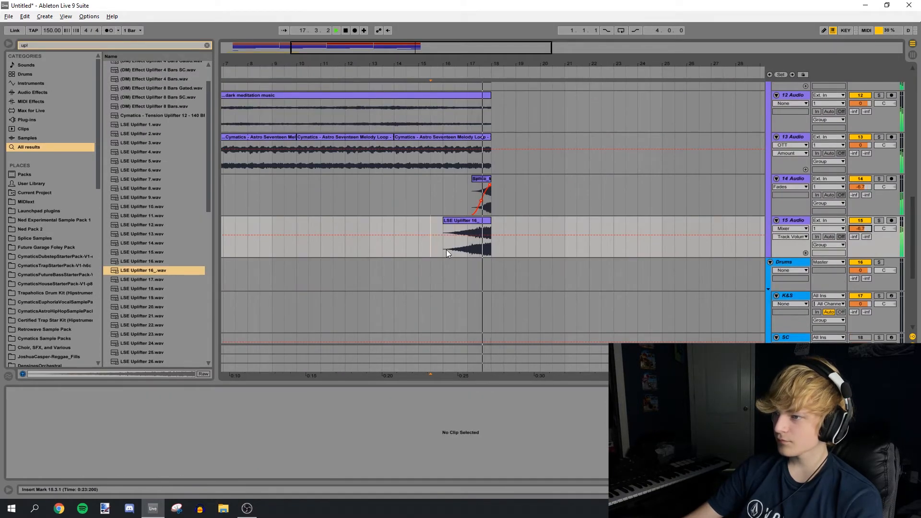
pyautogui.click(446, 250)
# Step: Play back the whole arrangement from bar 1, including the glass impact and the closing uplifters
pyautogui.press('-')
pyautogui.press('-')
pyautogui.scroll(2, 412, 214)
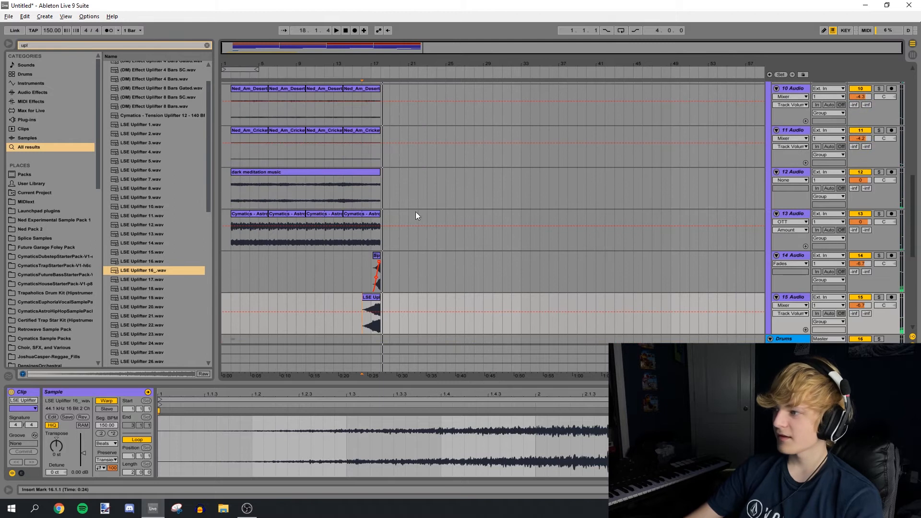
pyautogui.scroll(-5, 907, 198)
pyautogui.moveTo(230, 316); pyautogui.dragTo(222, 314)
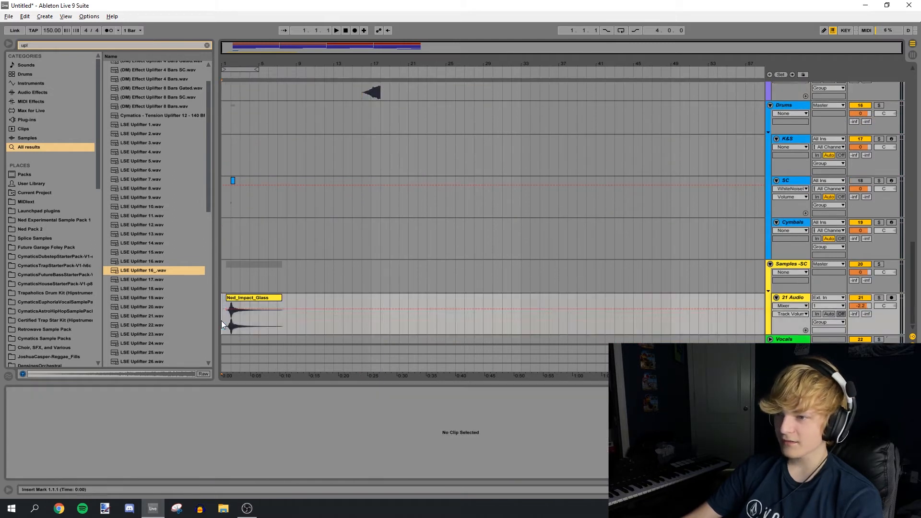
pyautogui.press('space')
pyautogui.press('+')
pyautogui.press('+')
pyautogui.press('+')
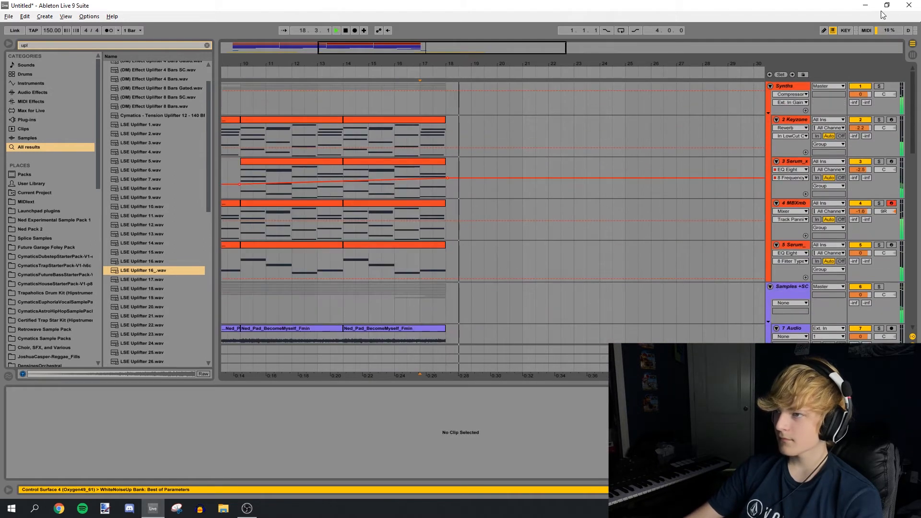
# Step: Add a new Serum_x64 MIDI track below the existing synths with the chord clips in bars 18 to 26
pyautogui.click(236, 138)
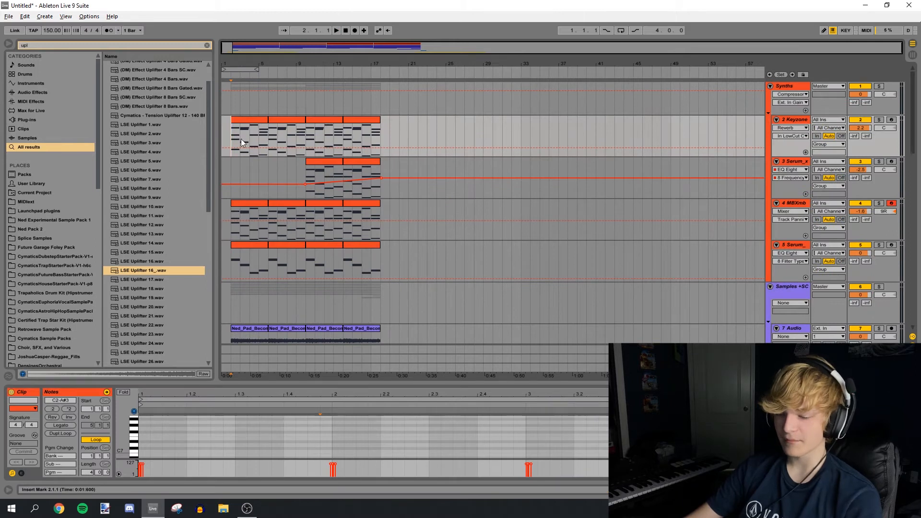
pyautogui.moveTo(263, 64); pyautogui.dragTo(490, 147)
pyautogui.scroll(-3, 781, 166)
pyautogui.click(783, 209)
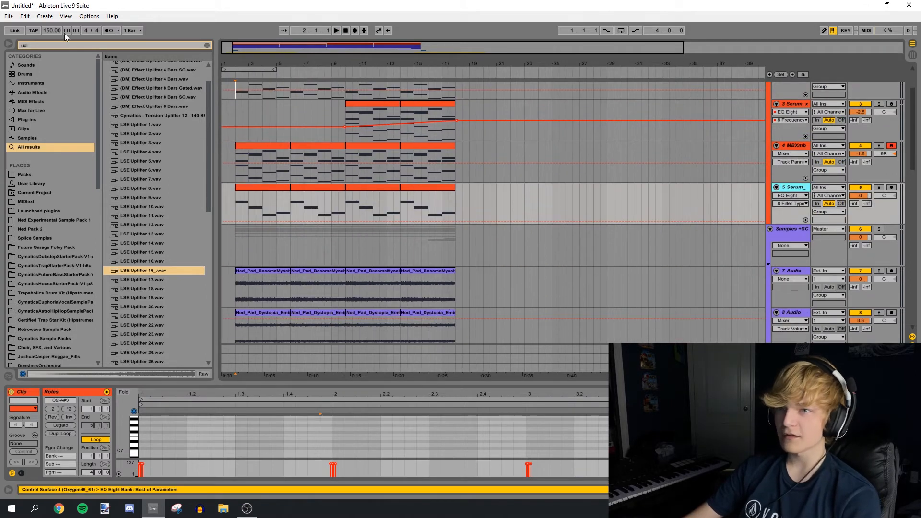
pyautogui.hotkey('ctrl', 'shift', 't')
pyautogui.click(59, 44)
pyautogui.write('serum')
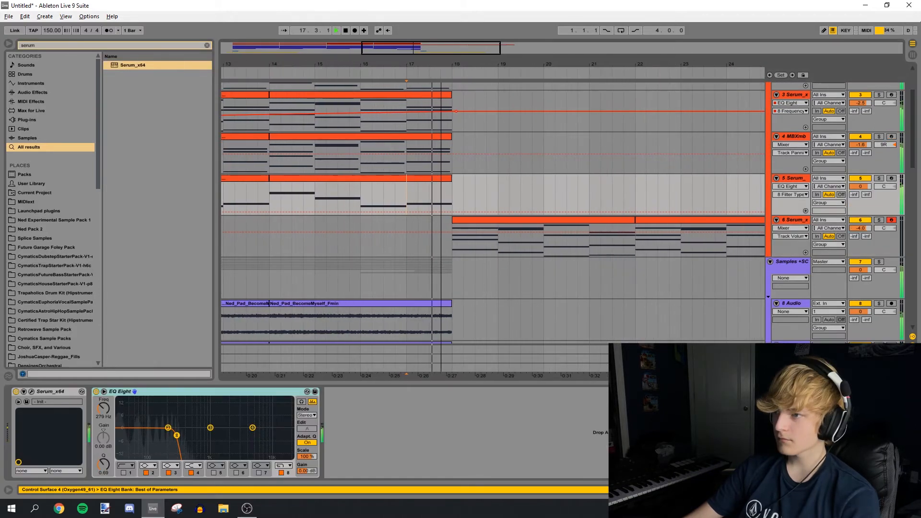
# Step: Duplicate the single-note Serum track with its clips in bars 18 to 26, using a 10.6 kHz EQ Eight high cut and 0.6 dB volume
pyautogui.moveTo(452, 64); pyautogui.dragTo(446, 39)
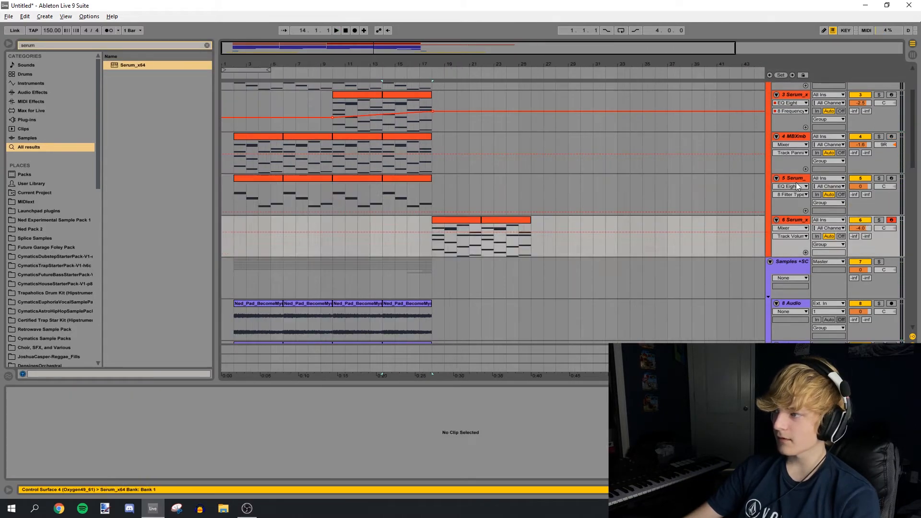
pyautogui.click(798, 179)
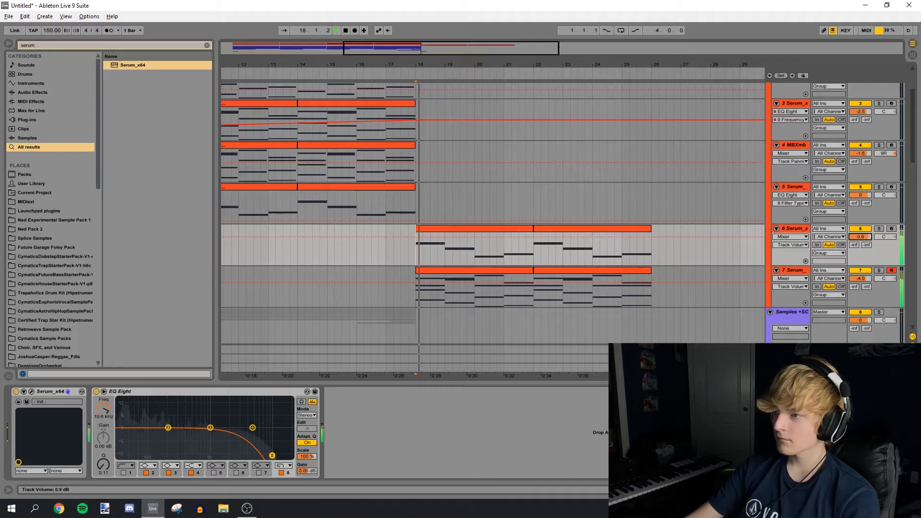
pyautogui.moveTo(416, 64); pyautogui.dragTo(397, 50)
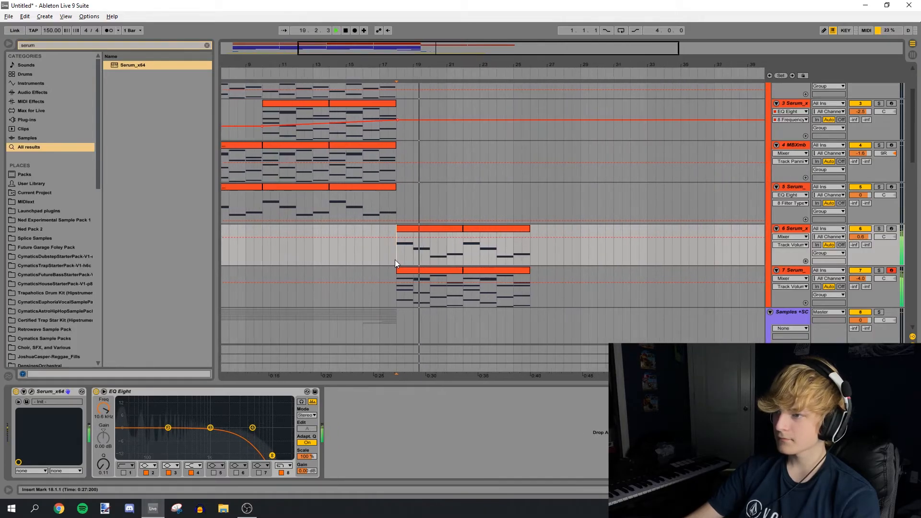
# Step: Add an arpeggiated Serum track in bars 18 to 34 with Mono at 64% width, Reverb and EQ Eight, and audition it soloed
pyautogui.scroll(-1, 433, 259)
pyautogui.scroll(-2, 434, 259)
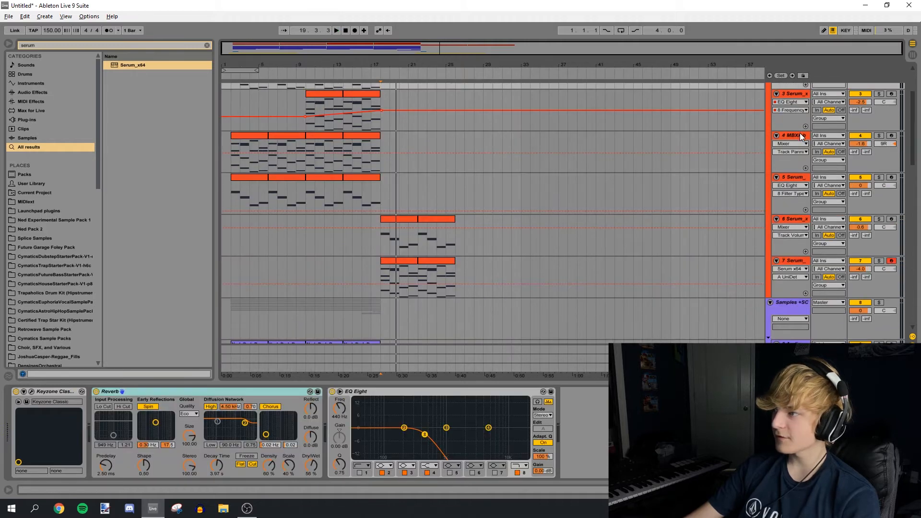
pyautogui.click(799, 134)
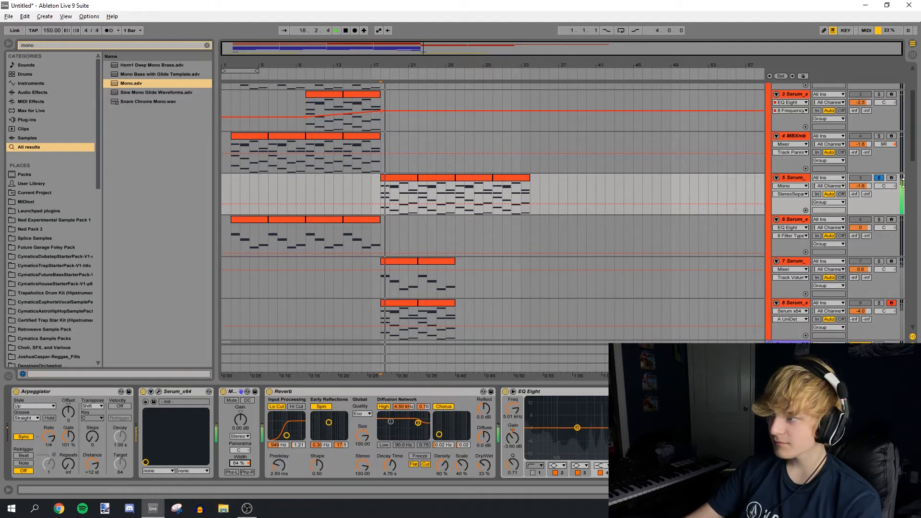
pyautogui.click(878, 178)
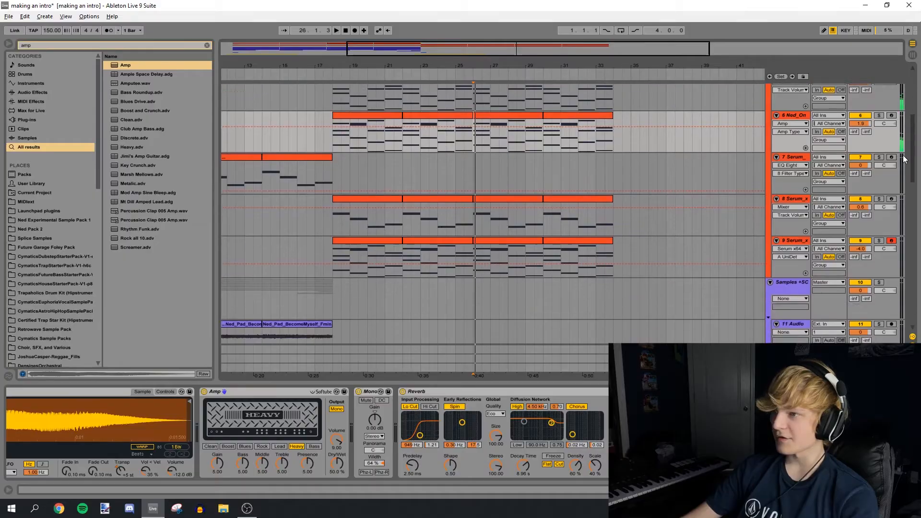
# Step: Create a MIDI clip on the K&S drum track from bar 26 to bar 34
pyautogui.scroll(2, 904, 159)
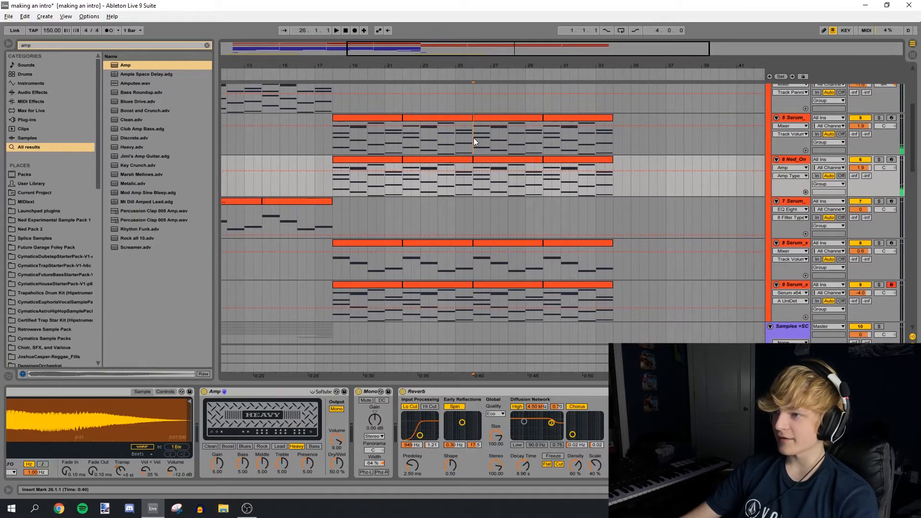
pyautogui.click(473, 298)
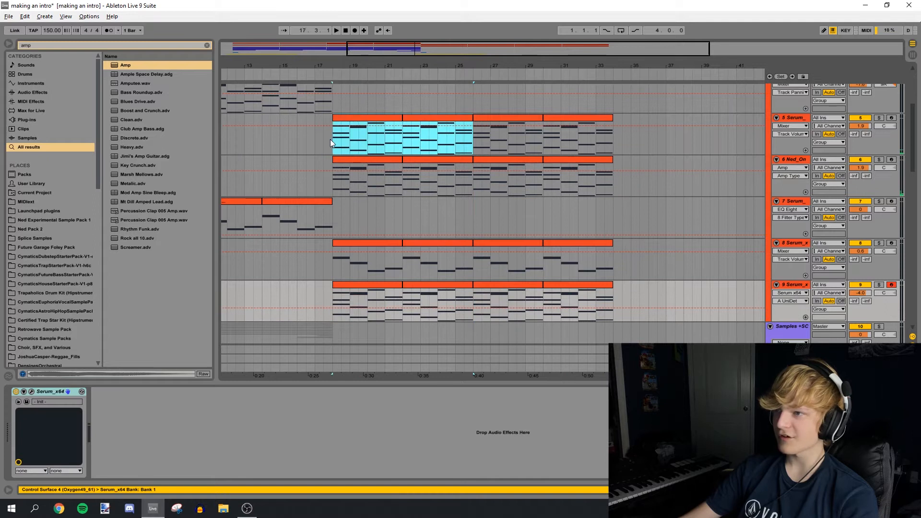
pyautogui.click(475, 133)
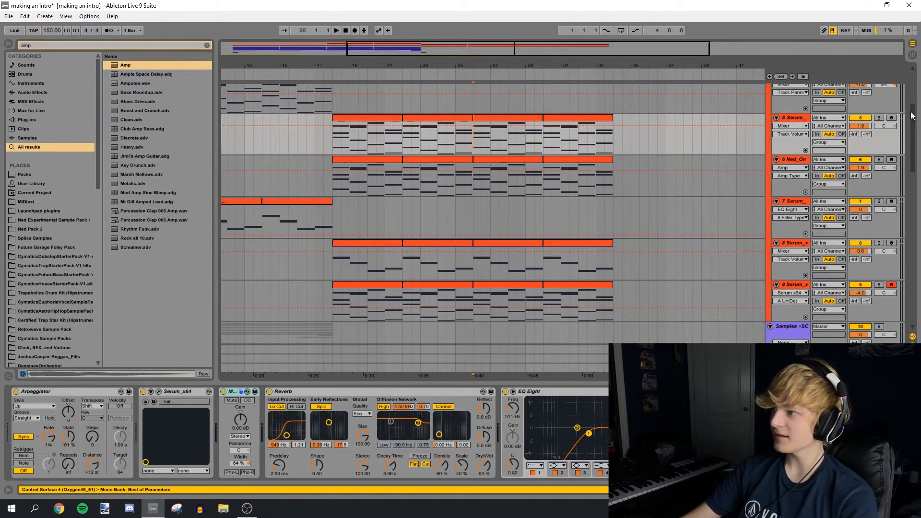
pyautogui.moveTo(912, 115); pyautogui.dragTo(911, 235)
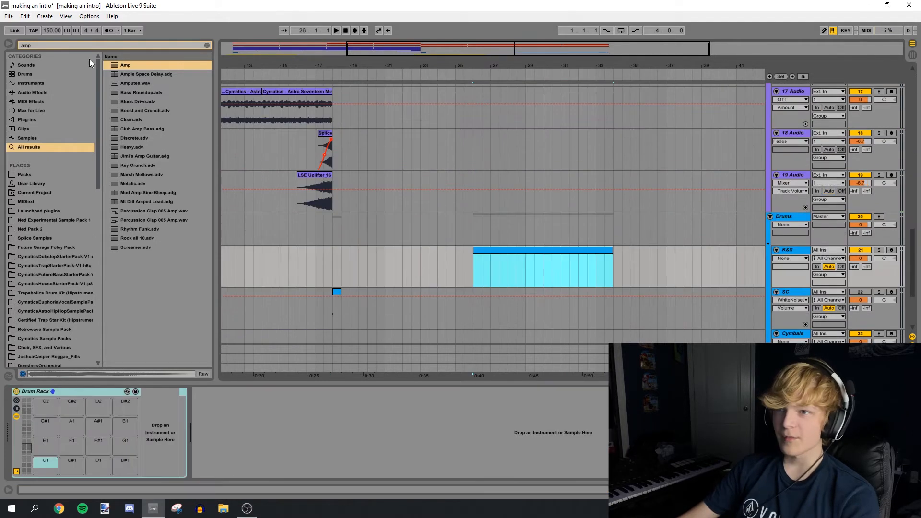
# Step: Find clap samples including Clap 003.wav for the K&S Drum Rack, fill its clip with repeated layered claps and lower the track volume to 3.5 dB
pyautogui.doubleClick(76, 46)
pyautogui.write('clap')
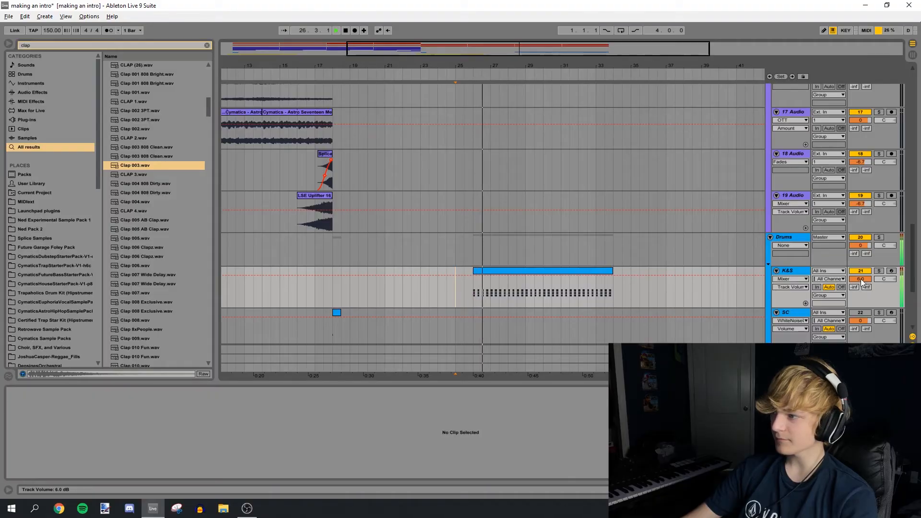
pyautogui.moveTo(861, 280); pyautogui.dragTo(860, 286)
pyautogui.click(560, 272)
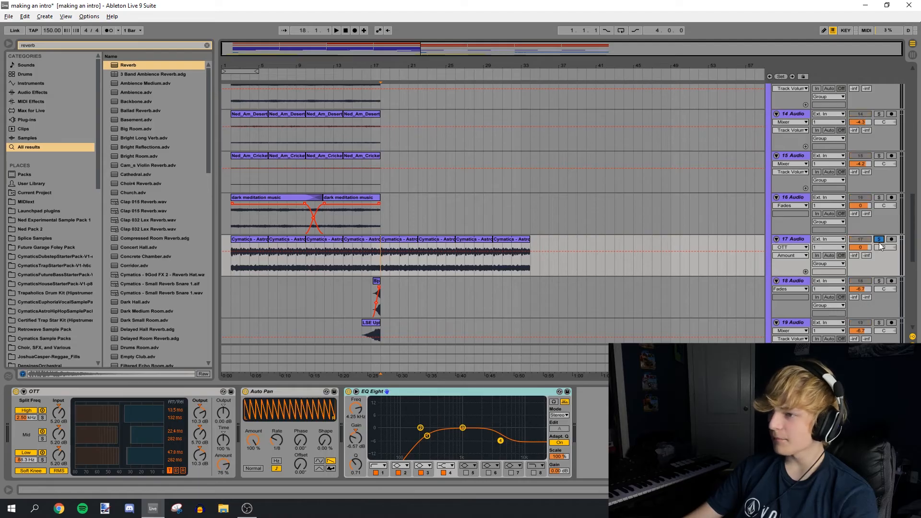
# Step: Put the Astro Seventeen melody loop from bar 18 on its own track, add an Analog Clip Saturator and duplicate its first clip through bar 34
pyautogui.press('space')
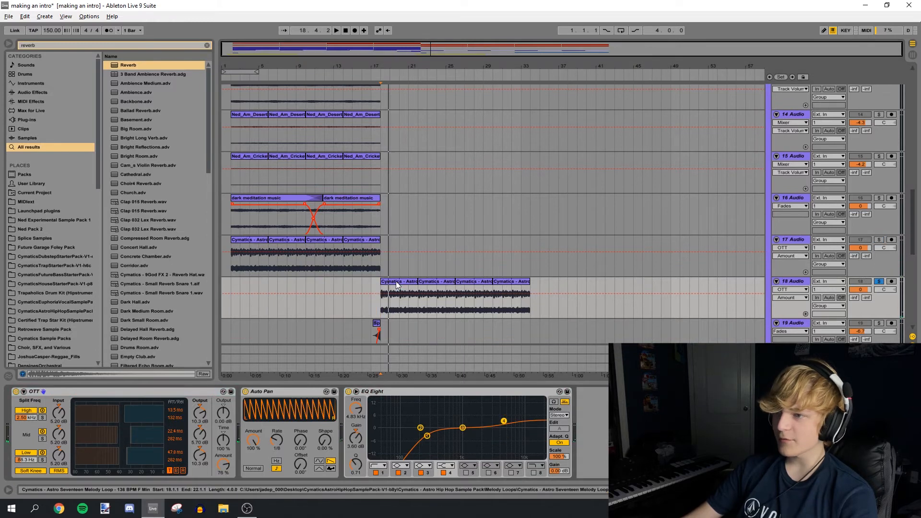
pyautogui.doubleClick(396, 285)
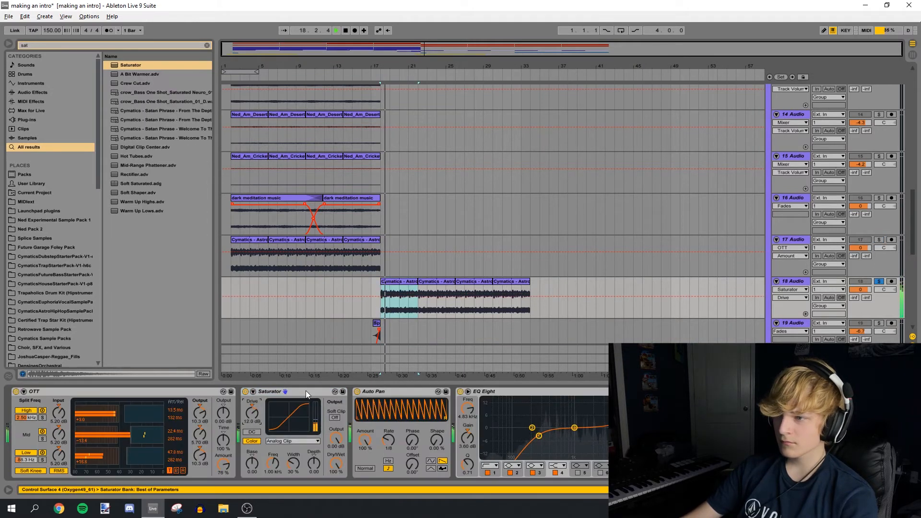
pyautogui.click(410, 284)
pyautogui.hotkey('ctrl', 'd')
pyautogui.hotkey('ctrl', 'd')
pyautogui.hotkey('ctrl', 'd')
pyautogui.click(381, 305)
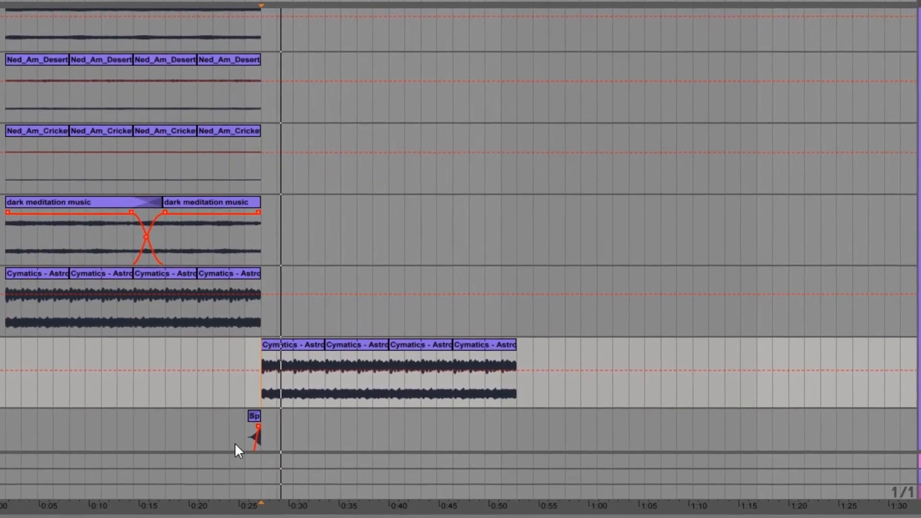
pyautogui.click(265, 313)
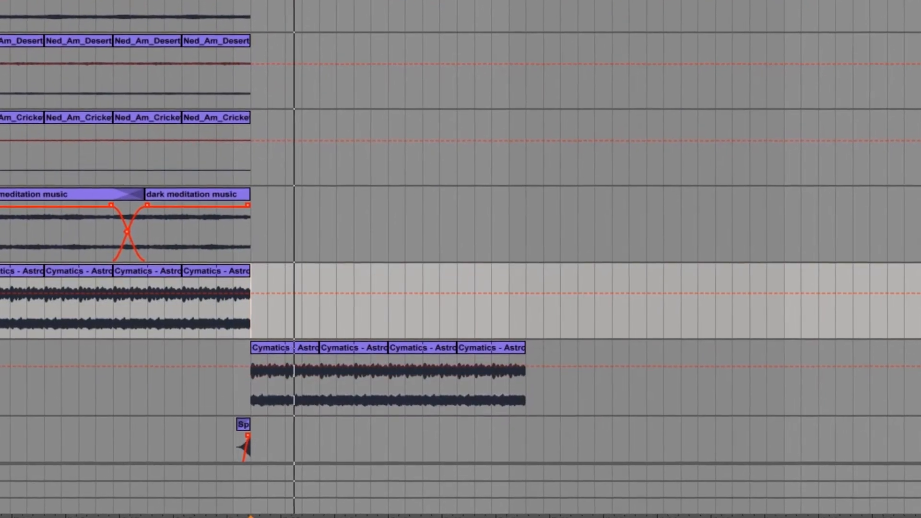
pyautogui.click(259, 391)
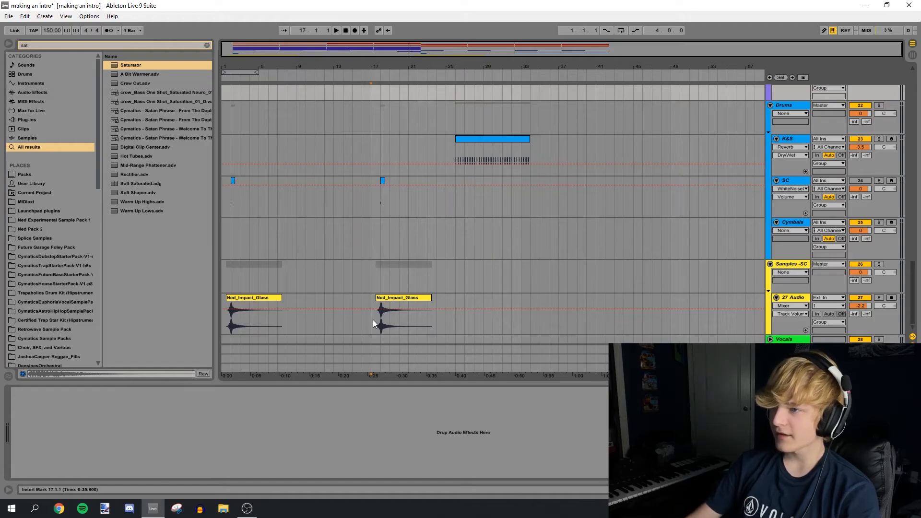
# Step: Copy the glass impact and the SC trigger clip from bar 18 so that both hit again at bar 26
pyautogui.moveTo(373, 319); pyautogui.dragTo(433, 313)
pyautogui.hotkey('ctrl', 'c')
pyautogui.click(442, 313)
pyautogui.hotkey('ctrl', 'v')
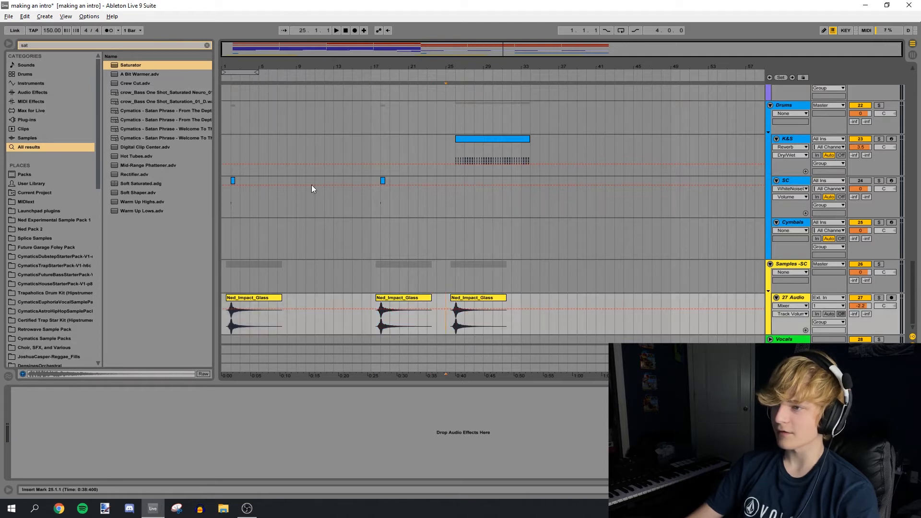
pyautogui.click(387, 206)
pyautogui.click(451, 200)
# Step: Add a Ned_Fill sample just before bar 18 and a Crash Real DMX 2 with Reverb at bar 18 on new audio tracks
pyautogui.press('space')
pyautogui.moveTo(439, 66); pyautogui.dragTo(439, 115)
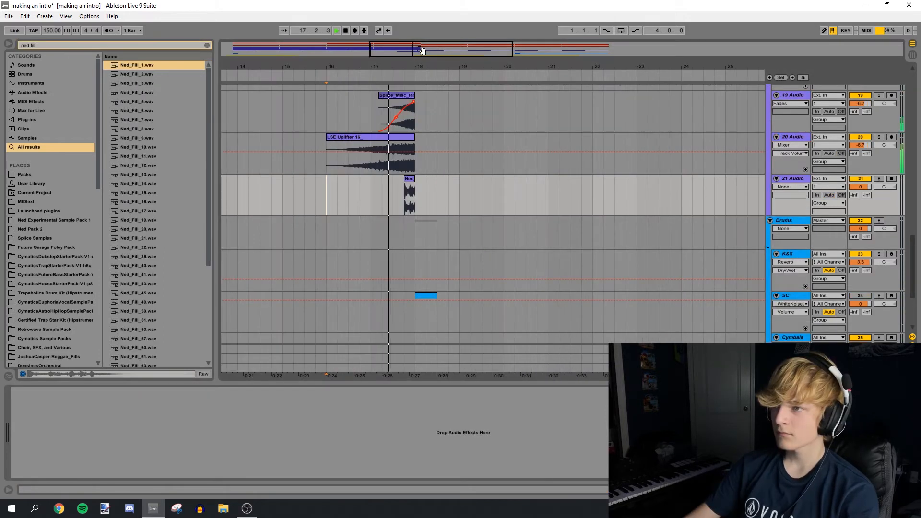
pyautogui.moveTo(421, 49); pyautogui.dragTo(420, 74)
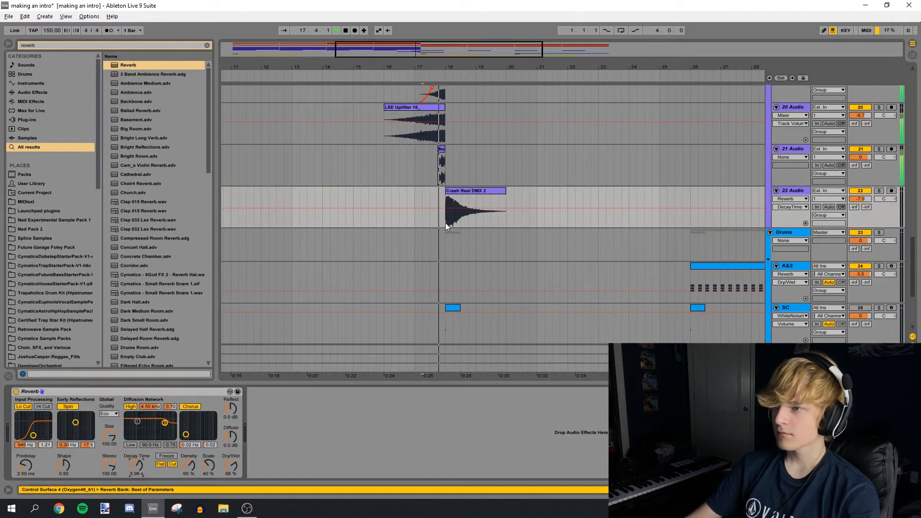
pyautogui.press('space')
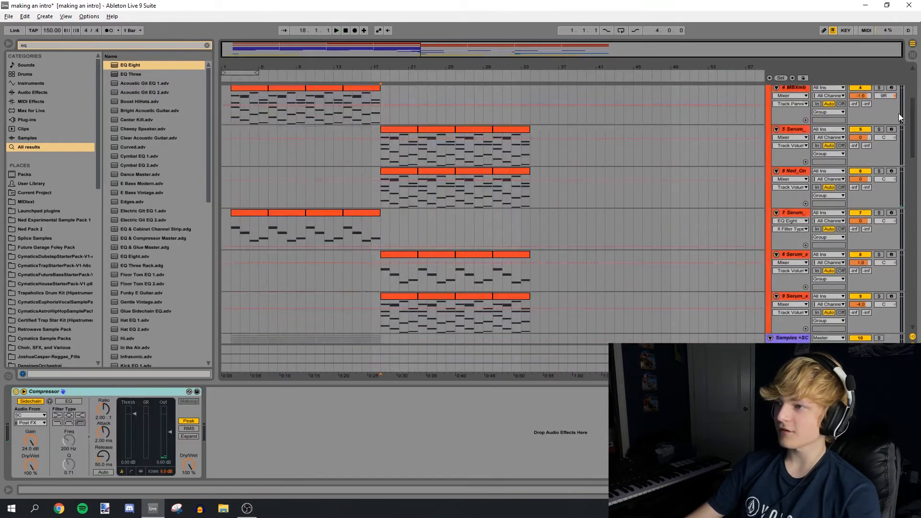
# Step: Add new audio tracks above the Drums group and place samples for the next section from bar 34
pyautogui.scroll(-2, 456, 164)
pyautogui.scroll(2, 456, 164)
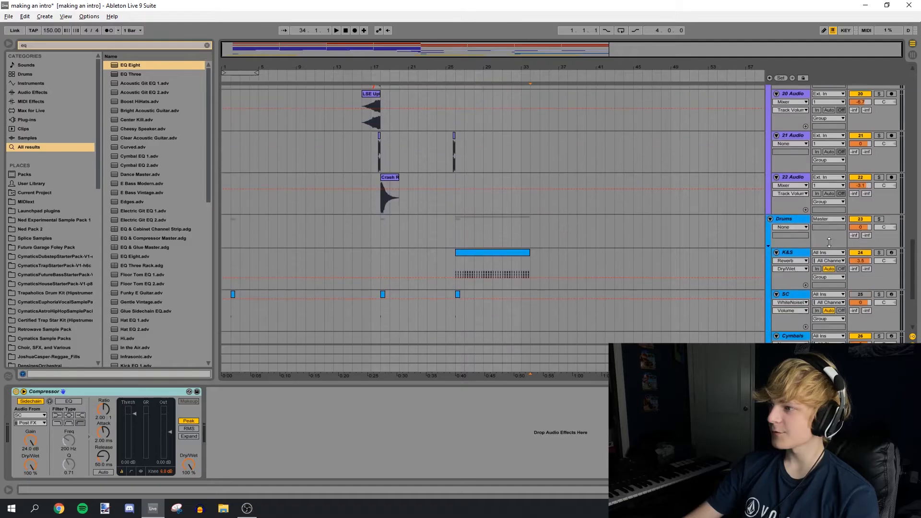
pyautogui.click(791, 212)
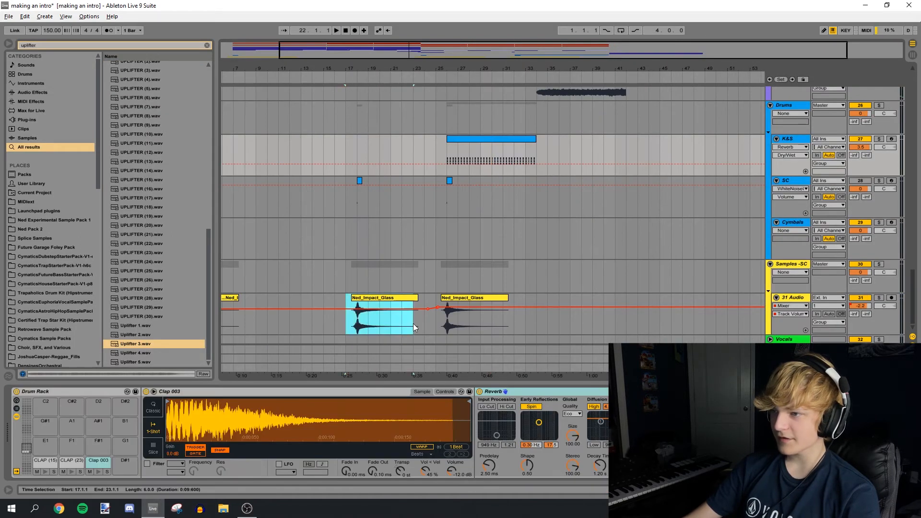
# Step: Copy the glass impact from the bar 18 section so that it also hits at bar 34
pyautogui.moveTo(344, 323); pyautogui.dragTo(425, 321)
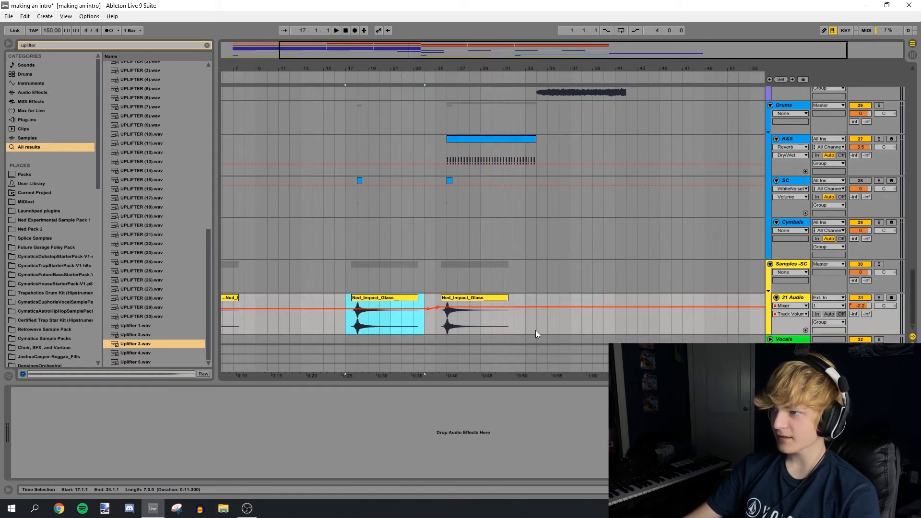
pyautogui.click(536, 330)
pyautogui.hotkey('ctrl', 'v')
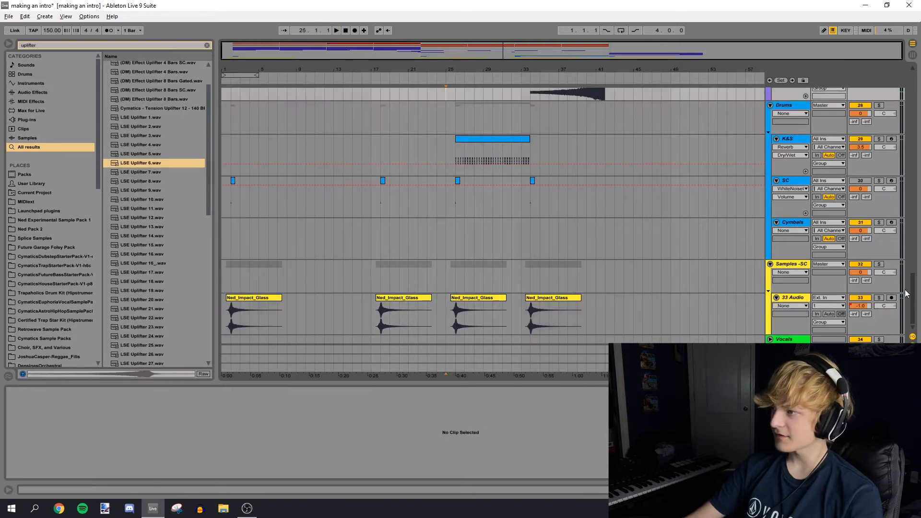
# Step: Duplicate the K&S clap clip into bars 34 to 42 and layer 527_Ned_Snare_4.wav on its hits
pyautogui.scroll(2, 875, 260)
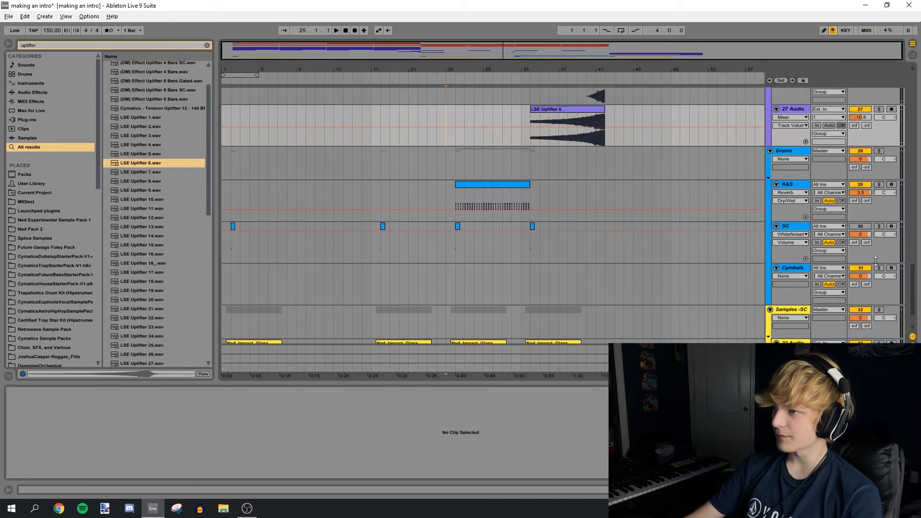
pyautogui.click(504, 184)
pyautogui.hotkey('ctrl', 'd')
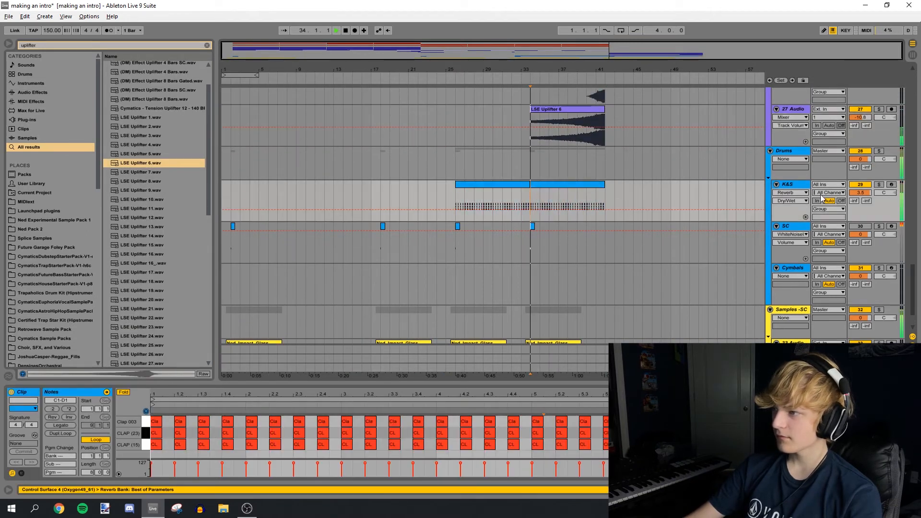
pyautogui.click(50, 47)
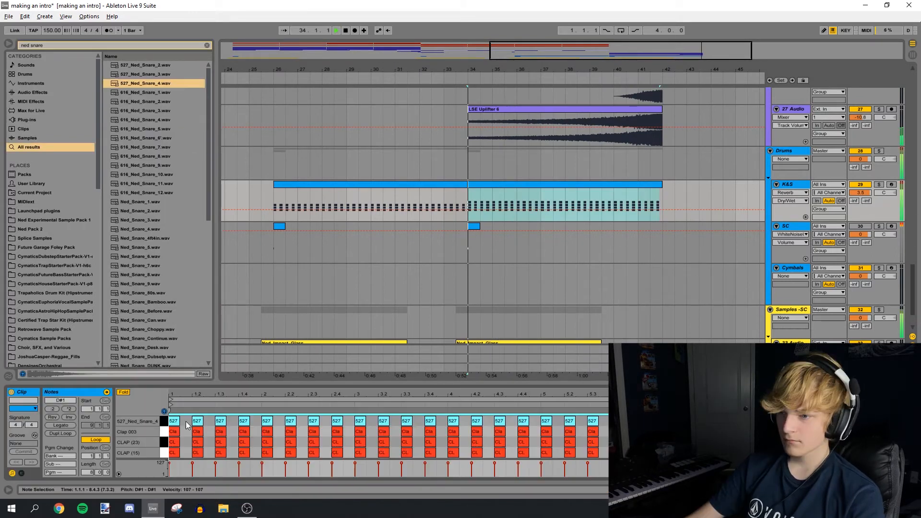
pyautogui.click(191, 425)
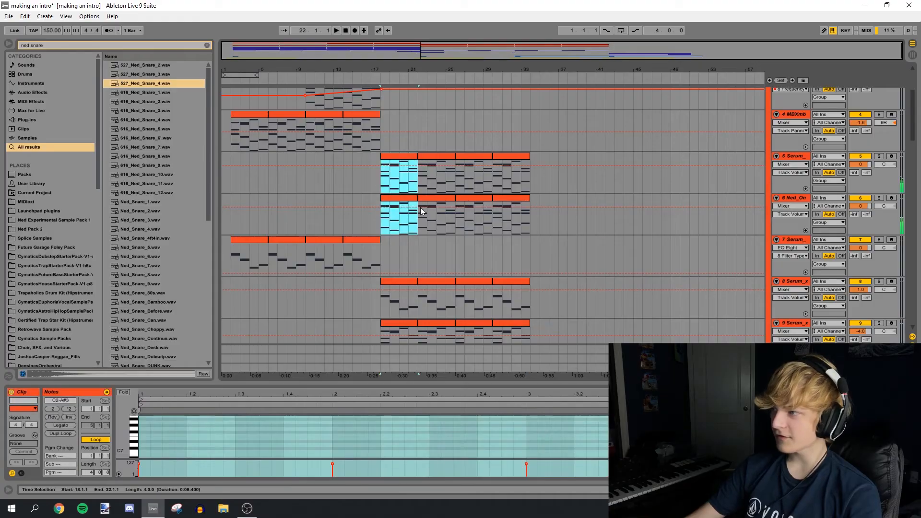
# Step: Copy the first one-bar chord at bar 18 from both layered chord tracks and repeat it across bars 34 to 42
pyautogui.press('space')
pyautogui.click(878, 157)
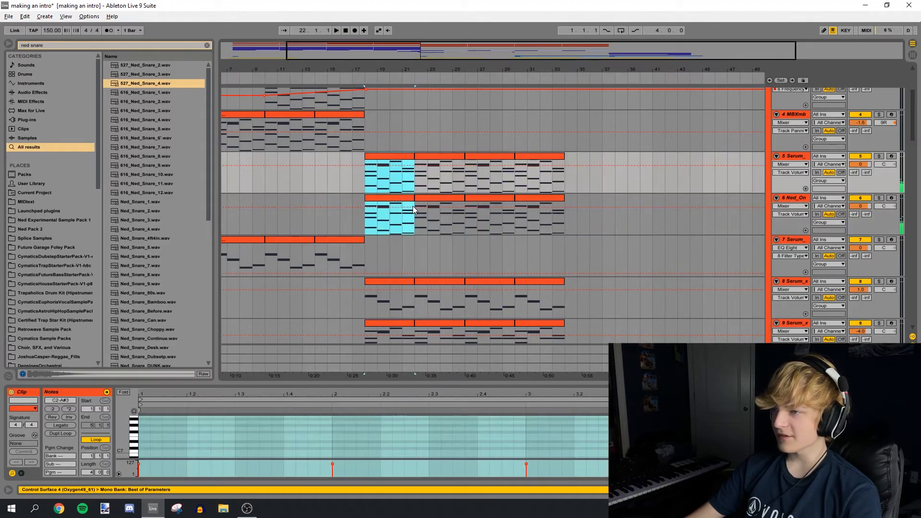
pyautogui.moveTo(367, 175)
pyautogui.mouseDown()
pyautogui.moveTo(413, 207)
pyautogui.moveTo(376, 204)
pyautogui.mouseUp()
pyautogui.click(366, 179)
pyautogui.hotkey('ctrl', 'c')
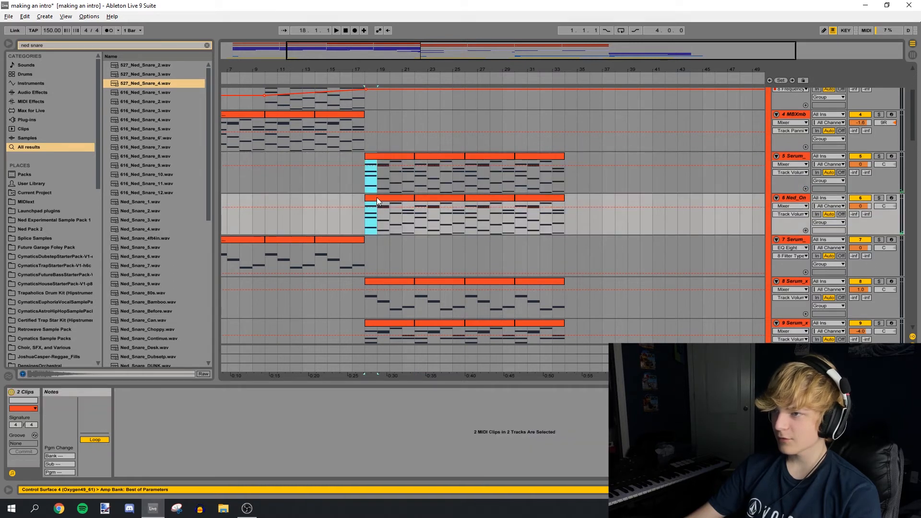
pyautogui.click(566, 183)
pyautogui.hotkey('ctrl', 'v')
pyautogui.hotkey('ctrl', 'd')
pyautogui.hotkey('ctrl', 'd')
pyautogui.hotkey('ctrl', 'd')
pyautogui.hotkey('ctrl', 'd')
pyautogui.hotkey('ctrl', 'd')
pyautogui.hotkey('ctrl', 'd')
pyautogui.hotkey('ctrl', 'd')
pyautogui.hotkey('ctrl', 'd')
pyautogui.hotkey('ctrl', 'd')
pyautogui.hotkey('ctrl', 'd')
pyautogui.hotkey('ctrl', 'd')
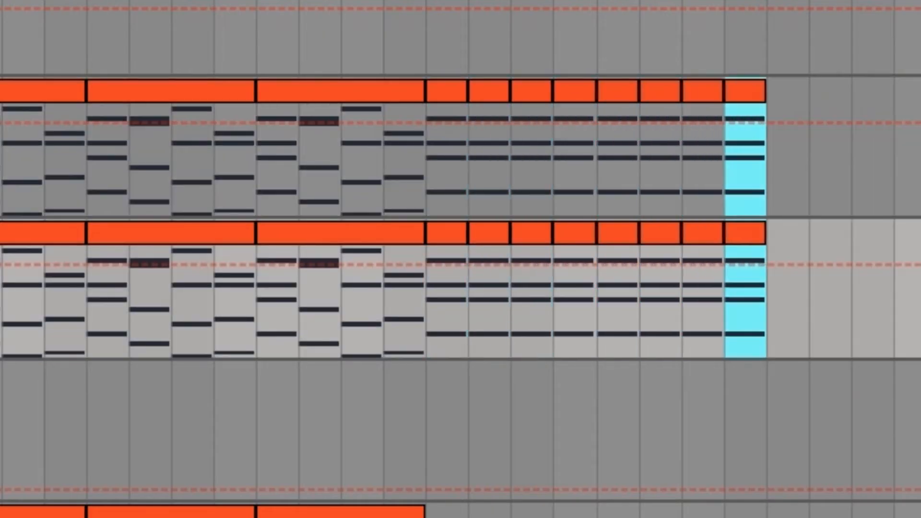
# Step: Delete the repeated chord clips from bar 41 onwards on both layered chord tracks
pyautogui.scroll(-5, 907, 136)
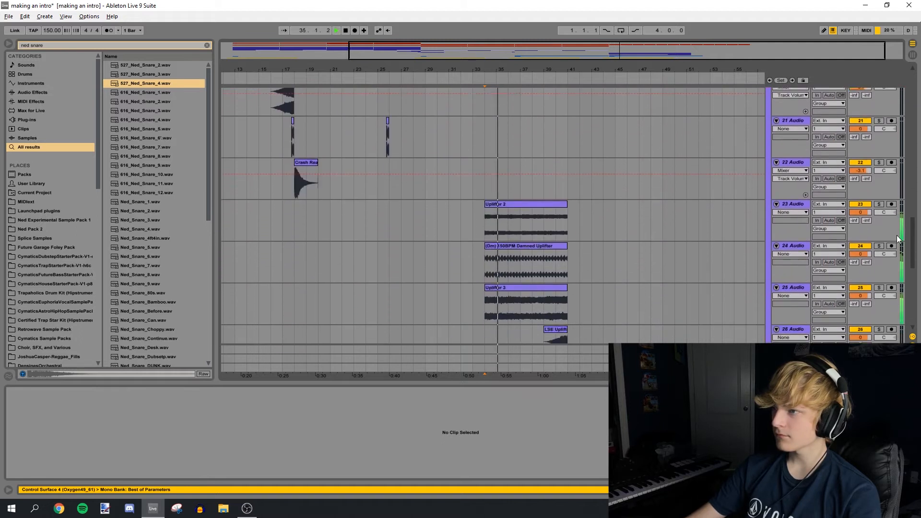
pyautogui.moveTo(907, 135); pyautogui.dragTo(909, 113)
pyautogui.moveTo(567, 185); pyautogui.dragTo(649, 147)
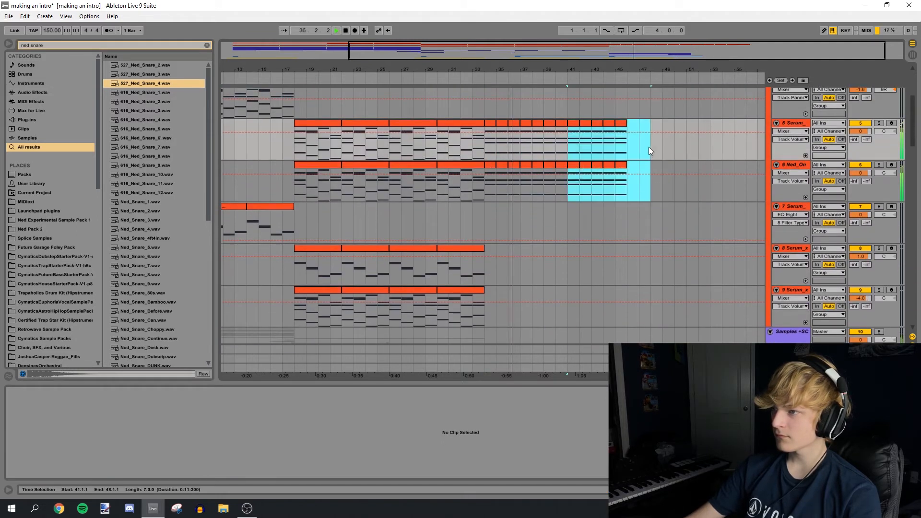
pyautogui.press('Delete')
pyautogui.click(571, 146)
# Step: Find Auto Filter for the Synths group and automate its frequency to rise between bars 34 and 41
pyautogui.scroll(4, 584, 148)
pyautogui.moveTo(443, 69); pyautogui.dragTo(556, 43)
pyautogui.moveTo(633, 69); pyautogui.dragTo(726, 108)
pyautogui.moveTo(681, 49); pyautogui.dragTo(677, 18)
pyautogui.scroll(4, 824, 278)
pyautogui.click(788, 92)
pyautogui.press('space')
pyautogui.click(60, 46)
pyautogui.write('auto filter')
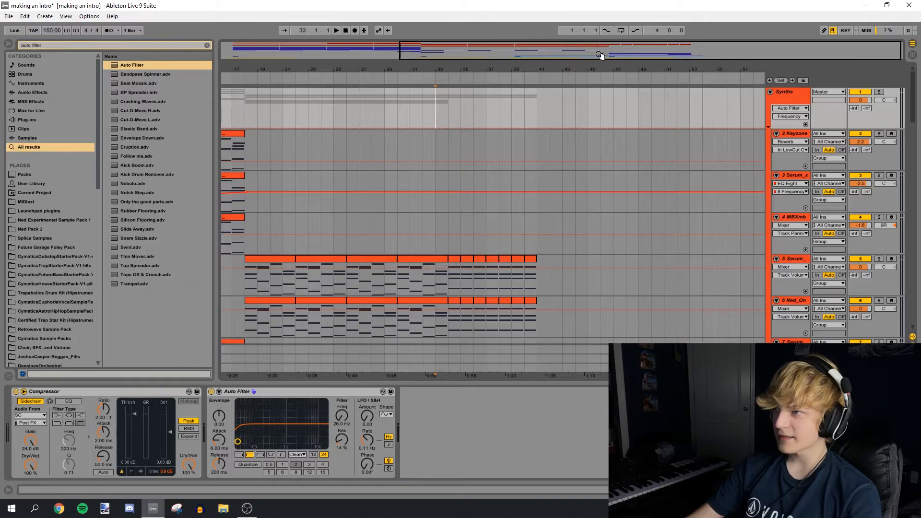
pyautogui.moveTo(633, 50); pyautogui.dragTo(631, 62)
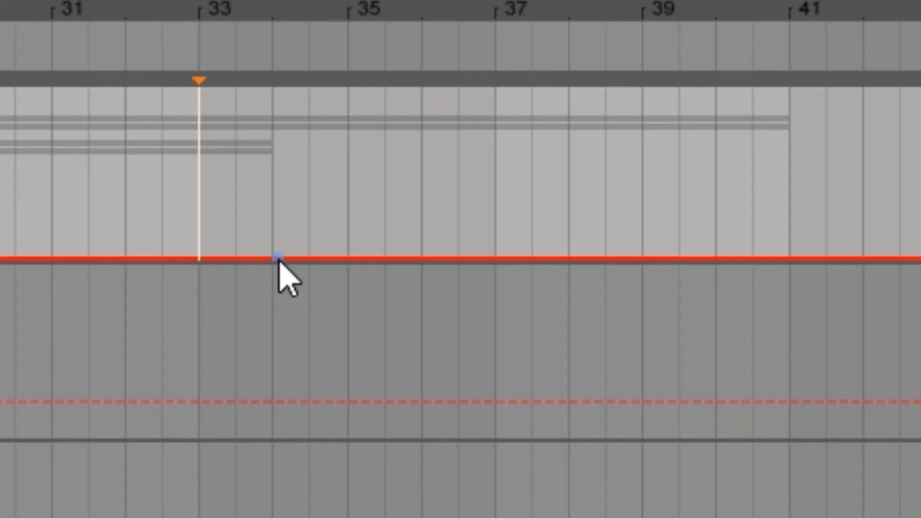
pyautogui.moveTo(783, 258); pyautogui.dragTo(789, 202)
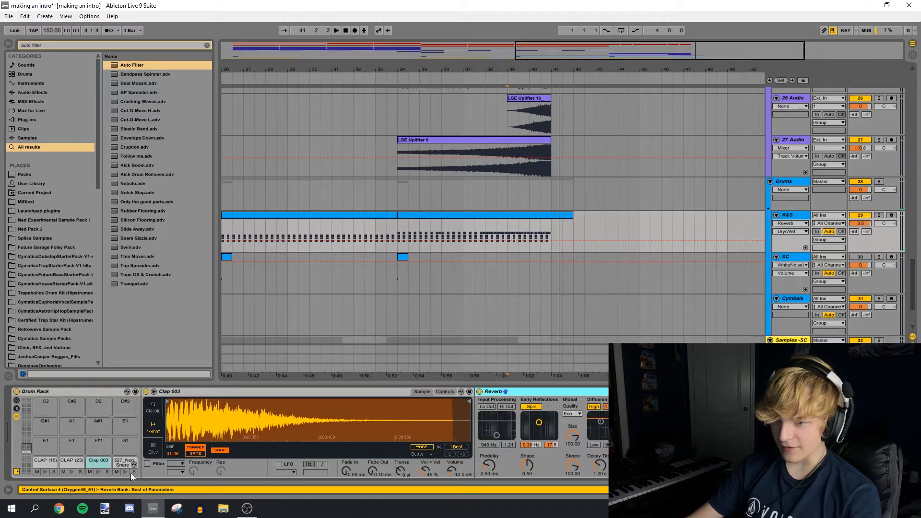
# Step: Automate the 527_Ned_Snare_4 pad on the K&S track to ramp upward from bar 38 to bar 41
pyautogui.click(125, 469)
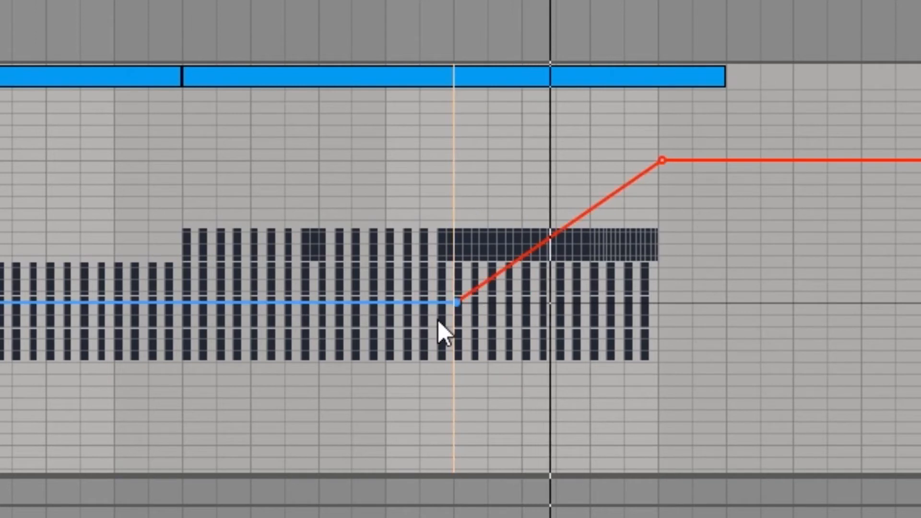
pyautogui.moveTo(665, 263); pyautogui.dragTo(665, 121)
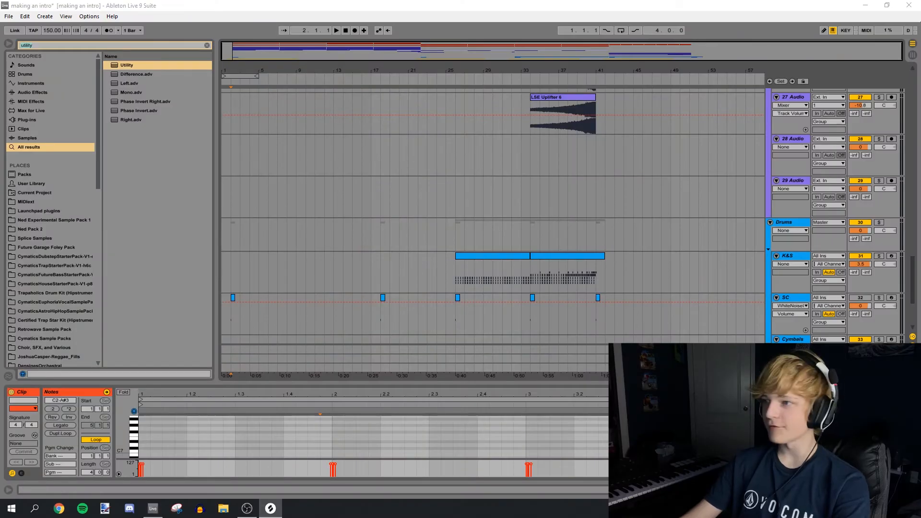
# Step: Place the 110_-_Dm_-_One_Time_Get_Rockin vocal sample on track 28 starting at bar 34 and open its warp mode choices
pyautogui.moveTo(655, 292); pyautogui.dragTo(553, 165)
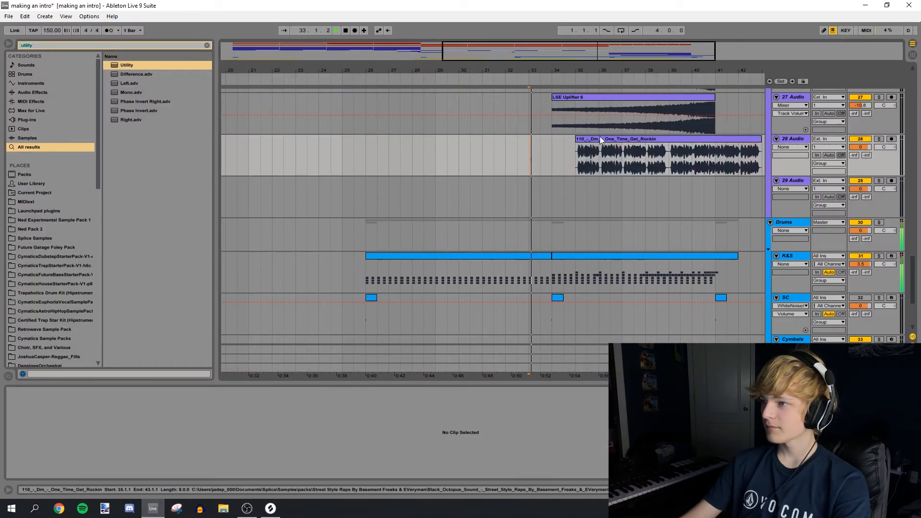
pyautogui.moveTo(599, 137); pyautogui.dragTo(576, 138)
pyautogui.moveTo(583, 71); pyautogui.dragTo(584, 89)
pyautogui.scroll(3, 576, 141)
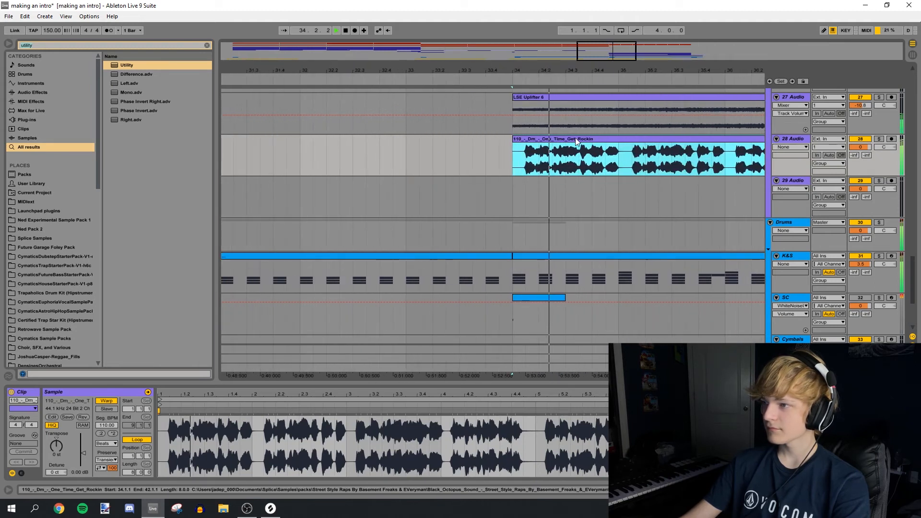
pyautogui.click(103, 443)
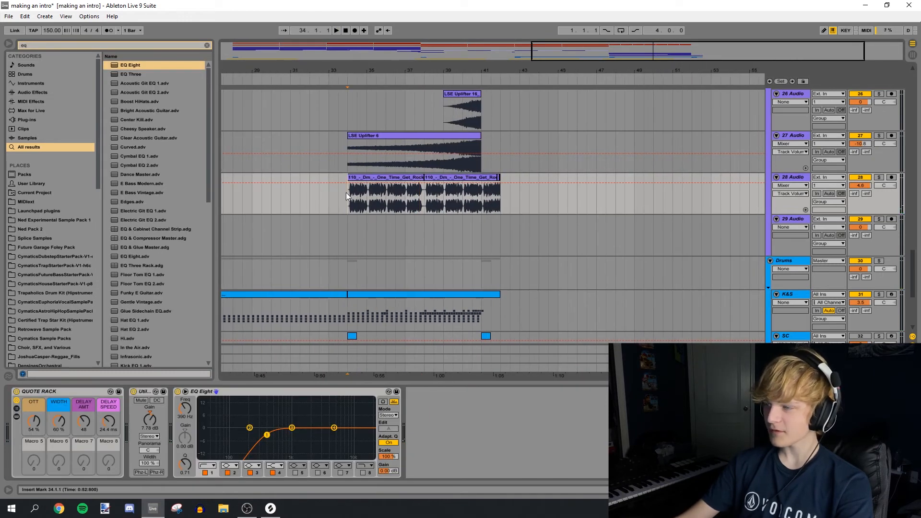
# Step: Play the section from bar 34 to check how the processed vocal sits with the uplifters and drums
pyautogui.press('space')
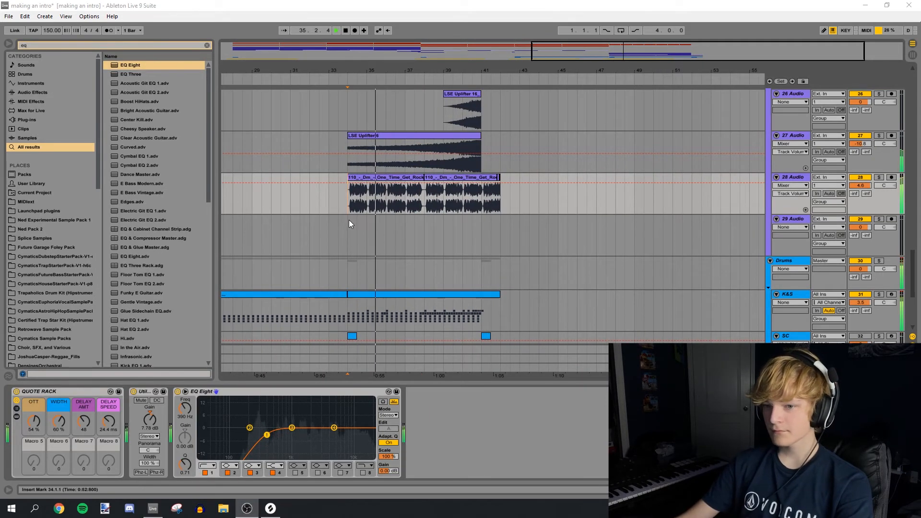
pyautogui.moveTo(377, 71); pyautogui.dragTo(421, 82)
pyautogui.scroll(5, 513, 251)
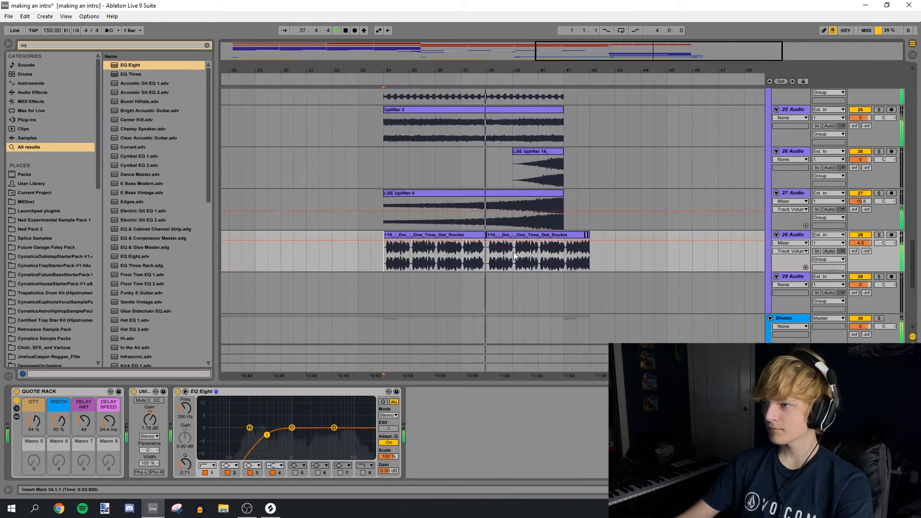
pyautogui.scroll(-4, 582, 245)
pyautogui.scroll(3, 582, 245)
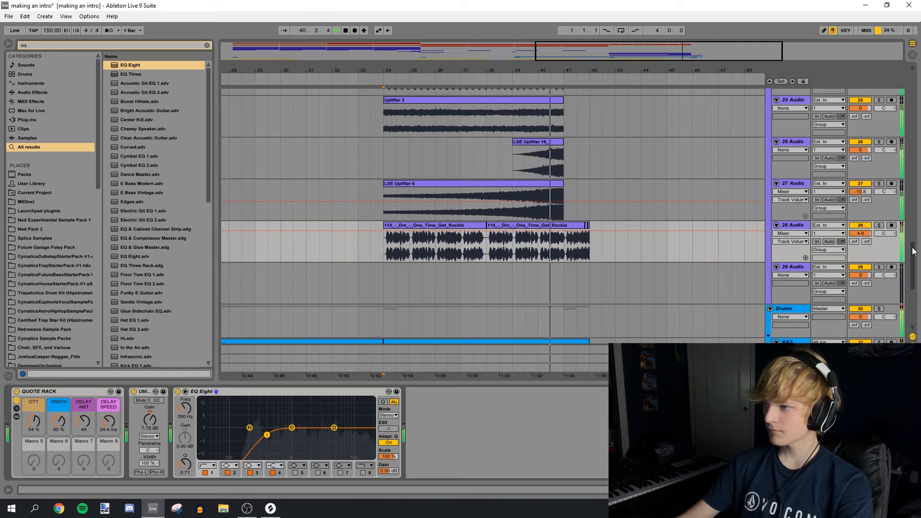
pyautogui.scroll(-3, 917, 242)
pyautogui.scroll(6, 917, 243)
pyautogui.scroll(-6, 917, 244)
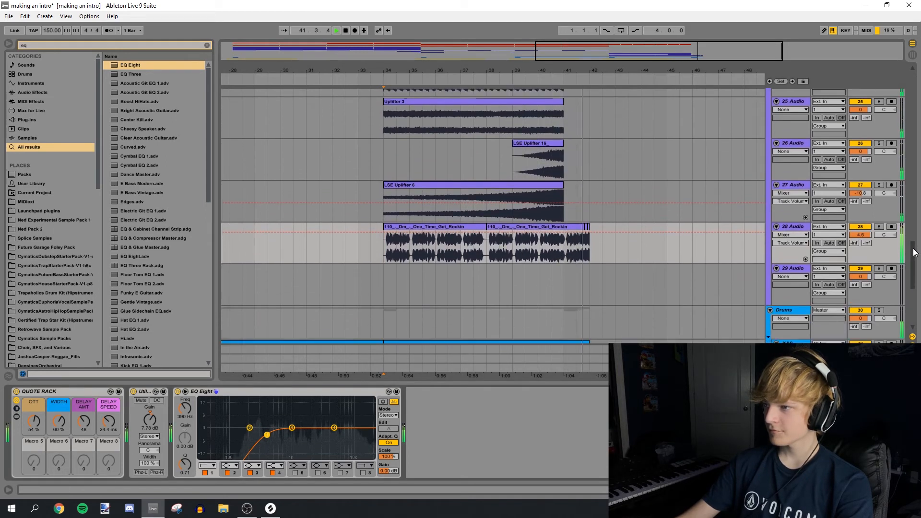
# Step: Search for "brass ned" and repeat Ned_Brass_1.wav on every beat of track 29 across bars 34 to 41
pyautogui.click(59, 43)
pyautogui.write('brass ned')
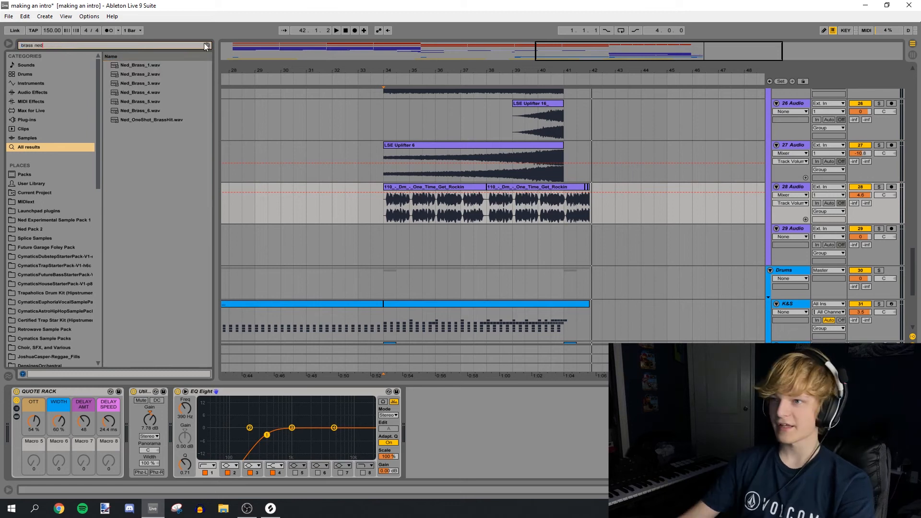
pyautogui.moveTo(144, 65); pyautogui.dragTo(402, 266)
pyautogui.press('+')
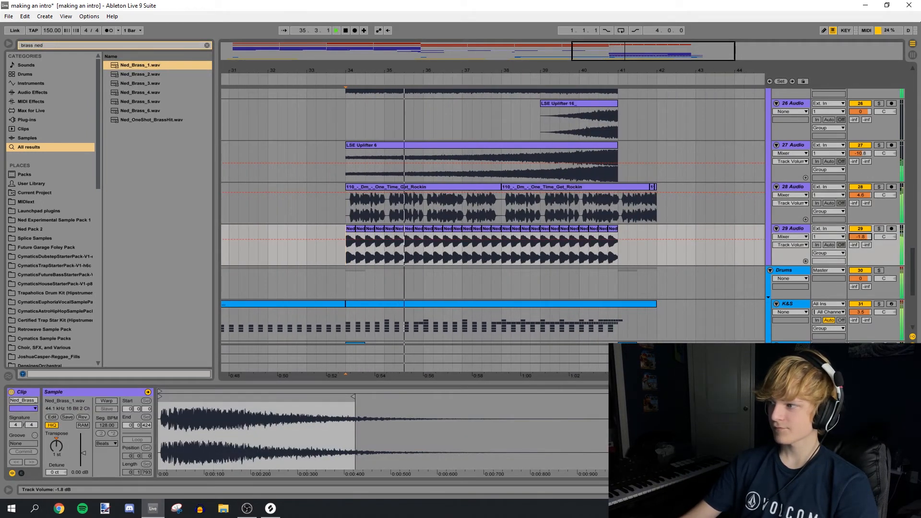
pyautogui.press('space')
# Step: Solo the Serum chord on track 5 and automate its Reverb Dry/Wet down to 32% from bar 34
pyautogui.scroll(10, 902, 183)
pyautogui.scroll(14, 902, 184)
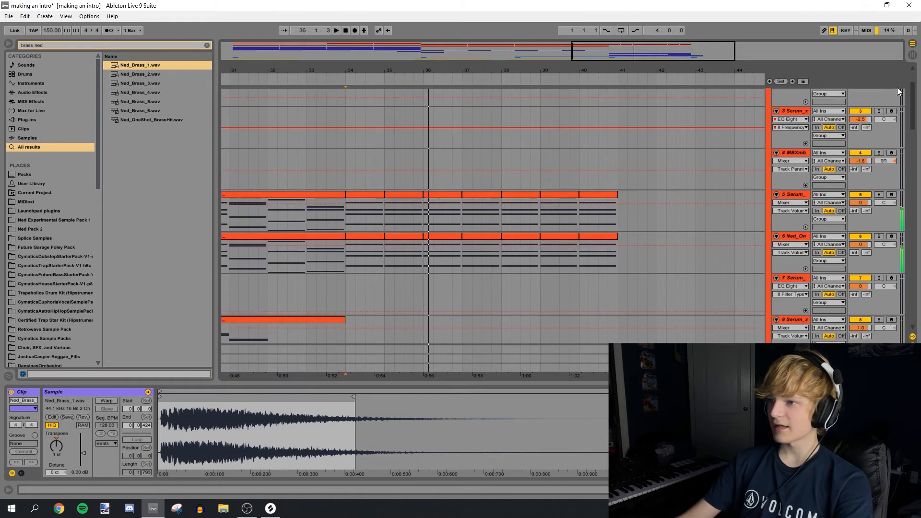
pyautogui.click(347, 253)
pyautogui.click(879, 231)
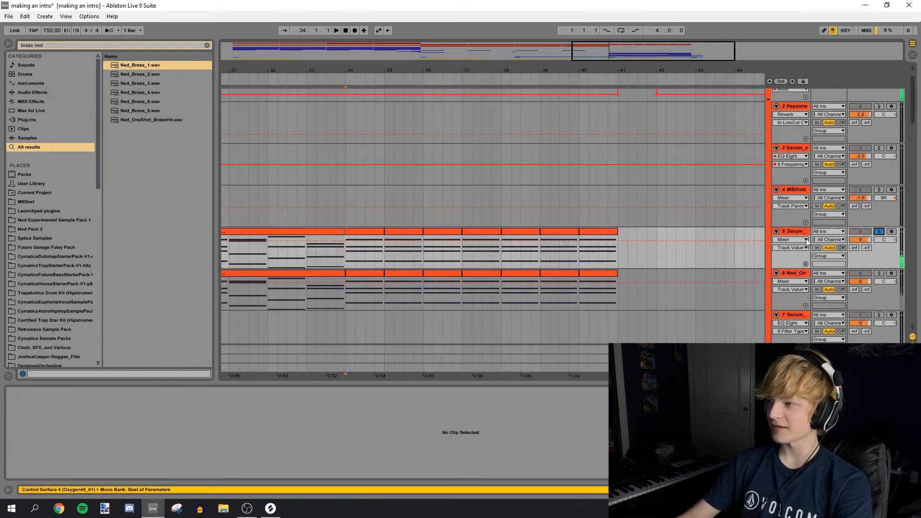
pyautogui.click(792, 232)
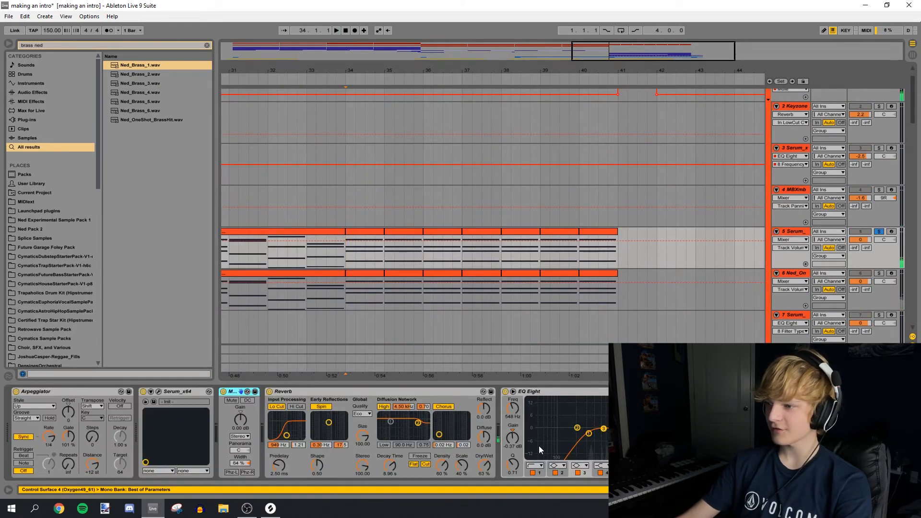
pyautogui.click(483, 467)
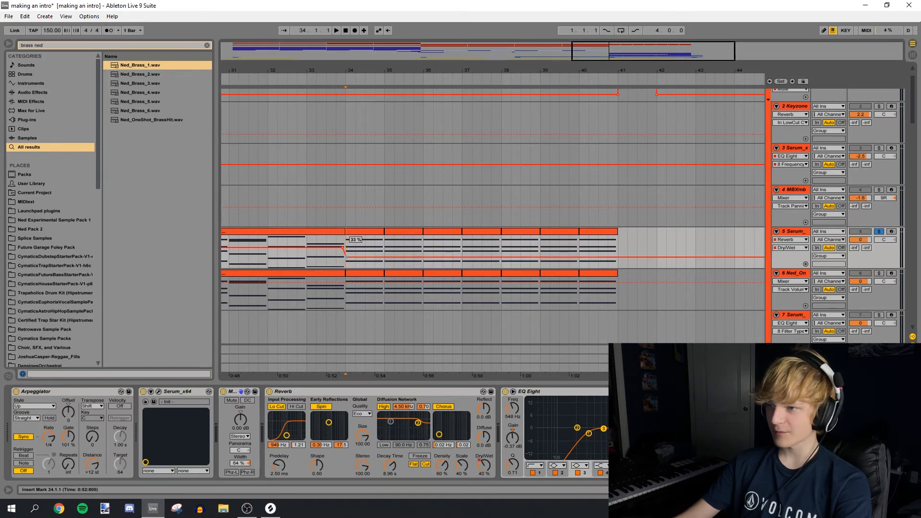
pyautogui.moveTo(346, 257); pyautogui.dragTo(346, 259)
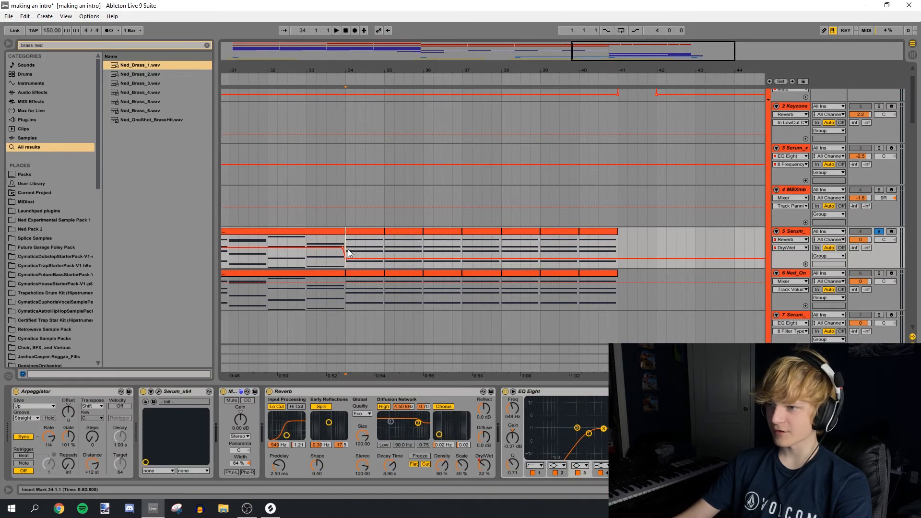
# Step: Play the build-up from bar 34 to check the K&S drums with the added kick
pyautogui.click(392, 460)
pyautogui.press('space')
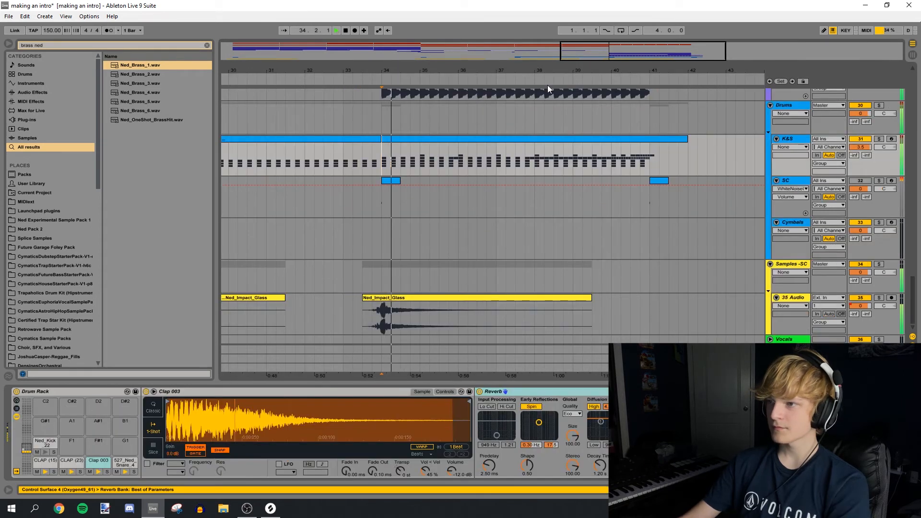
pyautogui.click(382, 157)
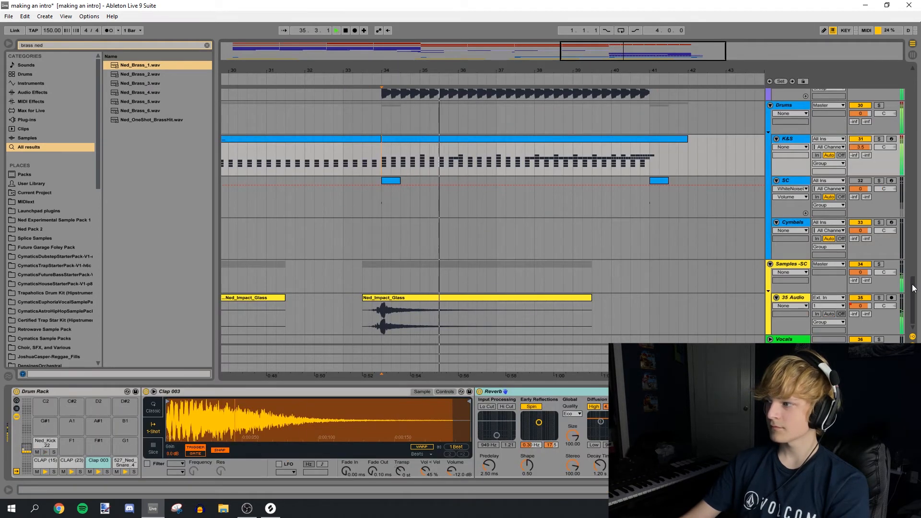
pyautogui.moveTo(913, 285); pyautogui.dragTo(915, 264)
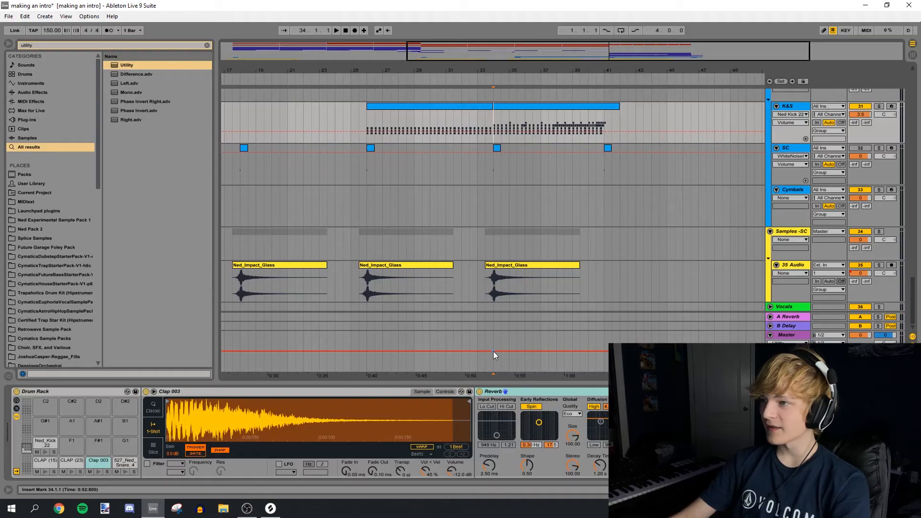
# Step: Automate the Utility Gain on the Master track to fall slightly between bars 34 and 42, and play it back
pyautogui.moveTo(413, 287); pyautogui.dragTo(413, 289)
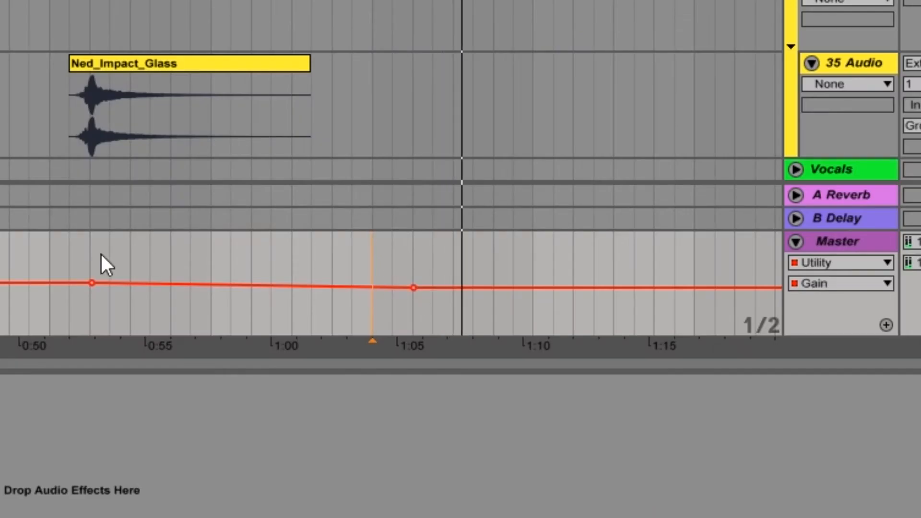
pyautogui.click(92, 253)
pyautogui.press('space')
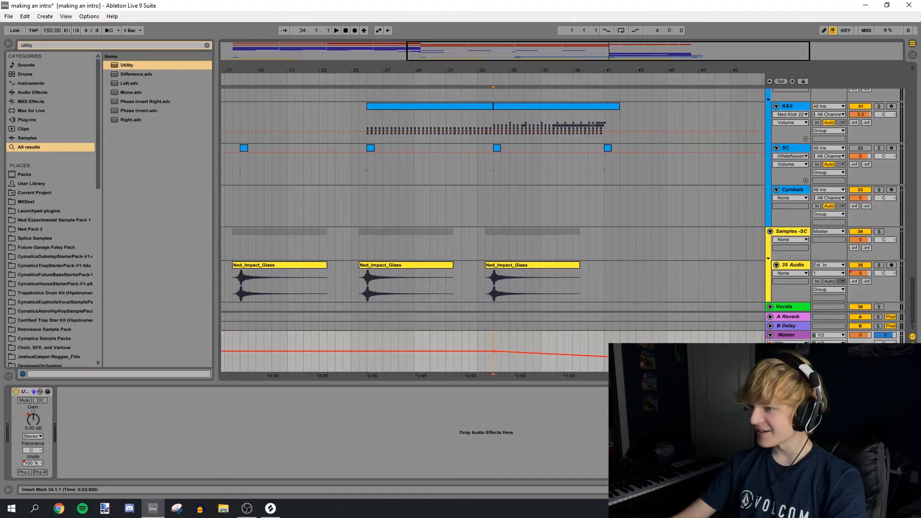
# Step: Check the Master track's Utility automation around bar 34 and bars 42 to 43, and play it back
pyautogui.moveTo(491, 361); pyautogui.dragTo(478, 361)
pyautogui.moveTo(621, 360); pyautogui.dragTo(635, 359)
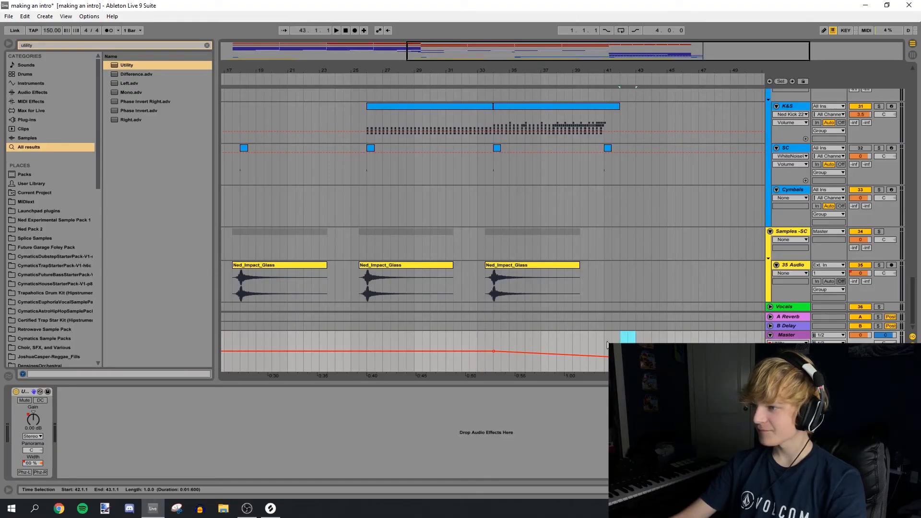
pyautogui.click(606, 361)
pyautogui.press('space')
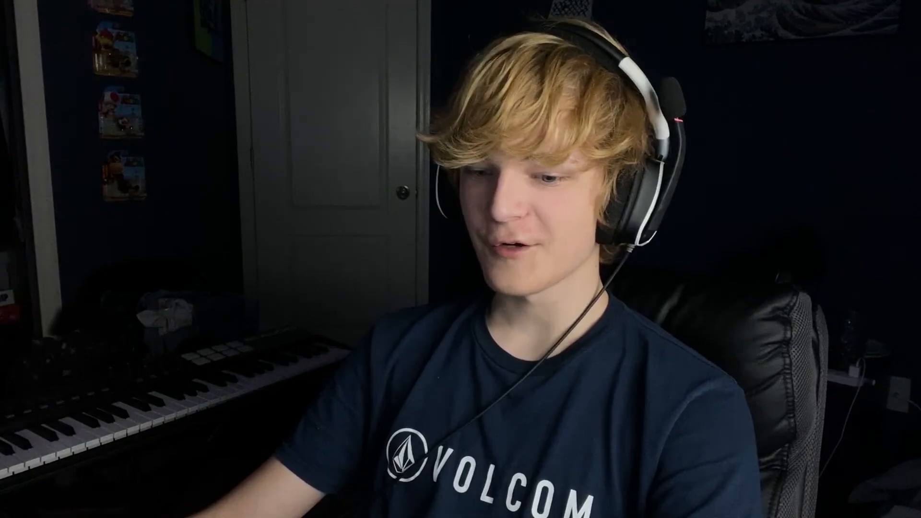